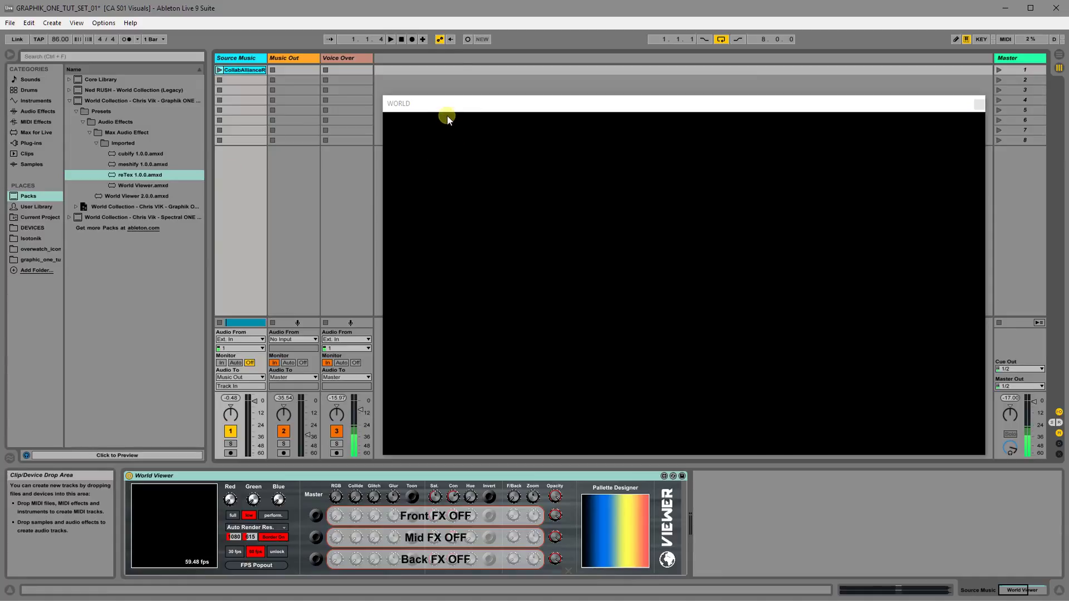
Add the reTex 1.0.0 device after World Viewer and reposition the floating WORLD window
{"action": "left_click_drag", "start_coordinate": [447, 117], "coordinate": [406, 90]}
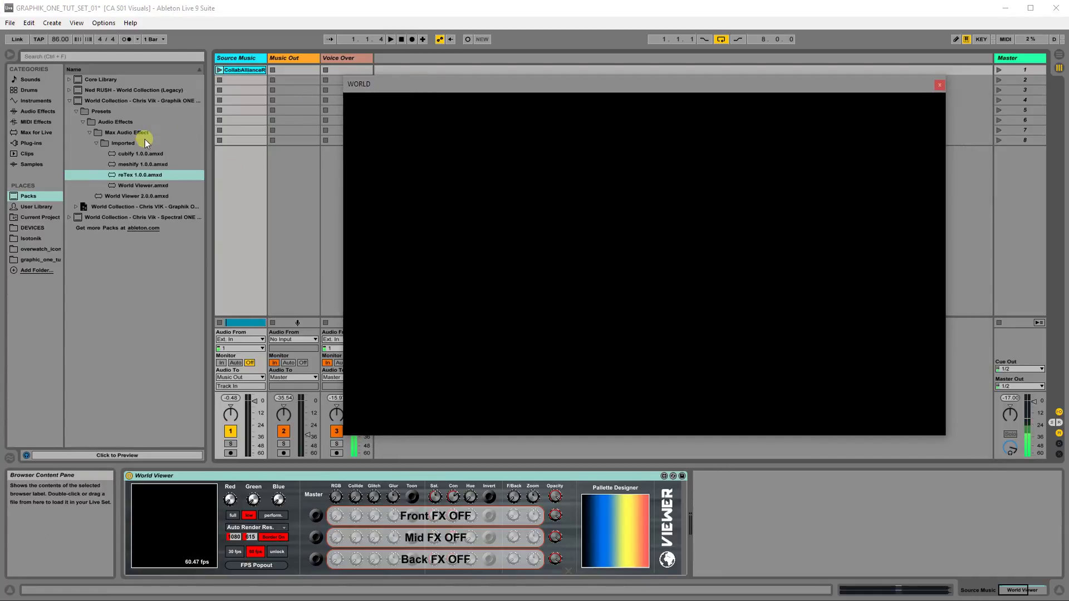
{"action": "mouse_move", "coordinate": [126, 178]}
{"action": "left_mouse_down"}
{"action": "mouse_move", "coordinate": [703, 518]}
{"action": "mouse_move", "coordinate": [753, 519]}
{"action": "left_mouse_up"}
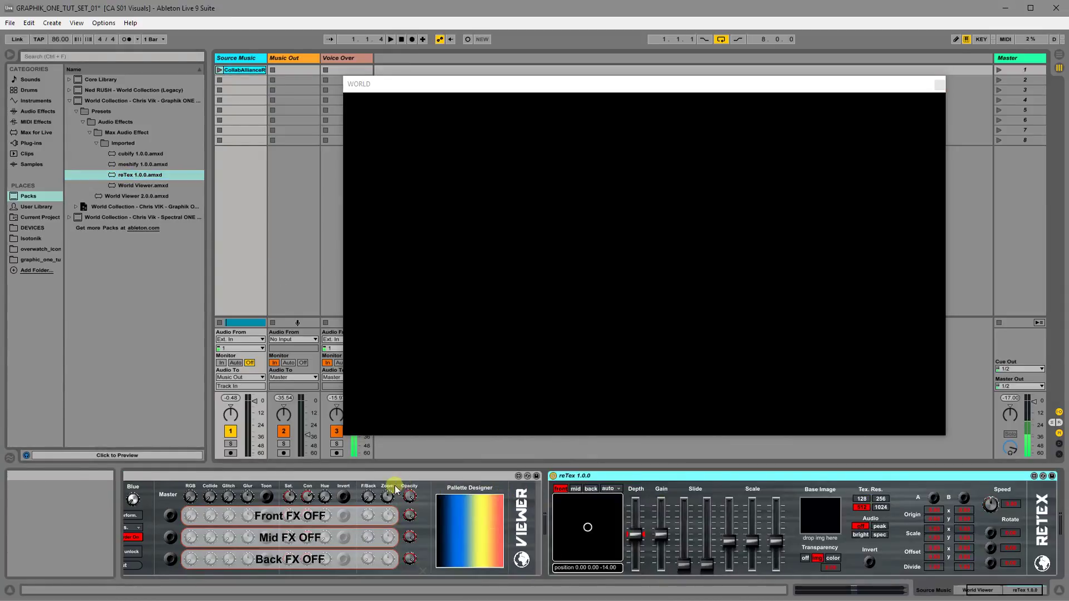
{"action": "left_click", "coordinate": [520, 91]}
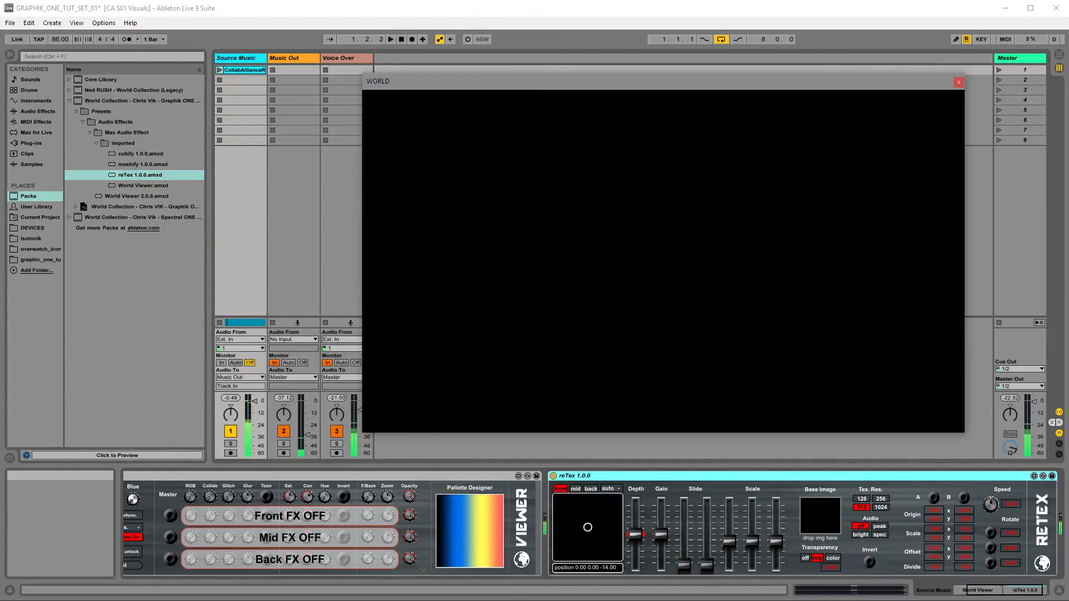
Load gradient-740031_960_720.png from the tutorial images folder as the reTex base image and set the texture resolution to 1024
{"action": "left_click", "coordinate": [40, 249]}
{"action": "left_click", "coordinate": [41, 260]}
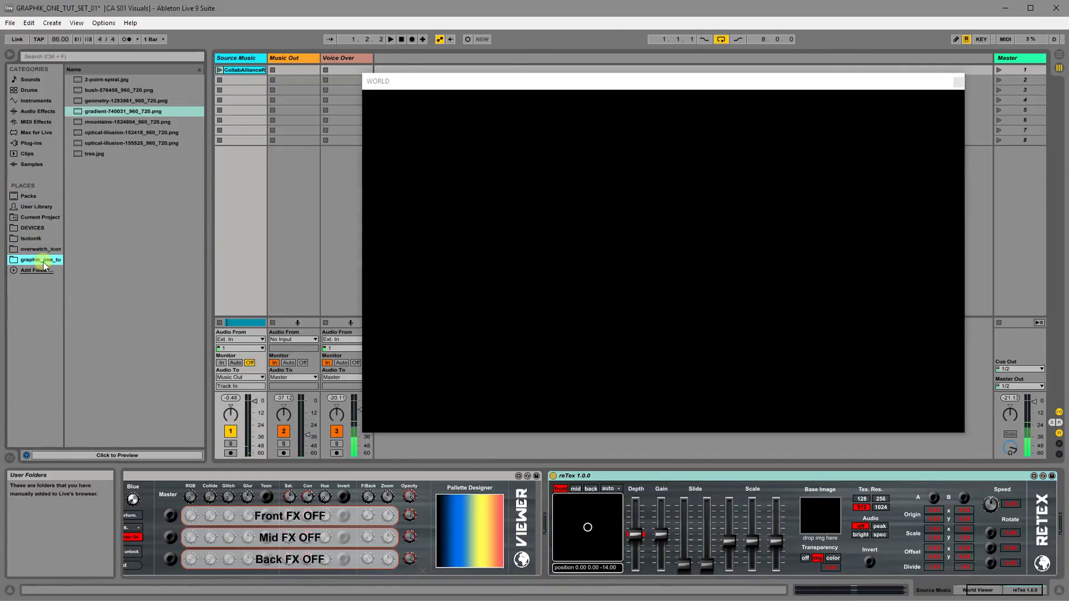
{"action": "left_click", "coordinate": [94, 112]}
{"action": "left_click_drag", "start_coordinate": [94, 115], "coordinate": [817, 529]}
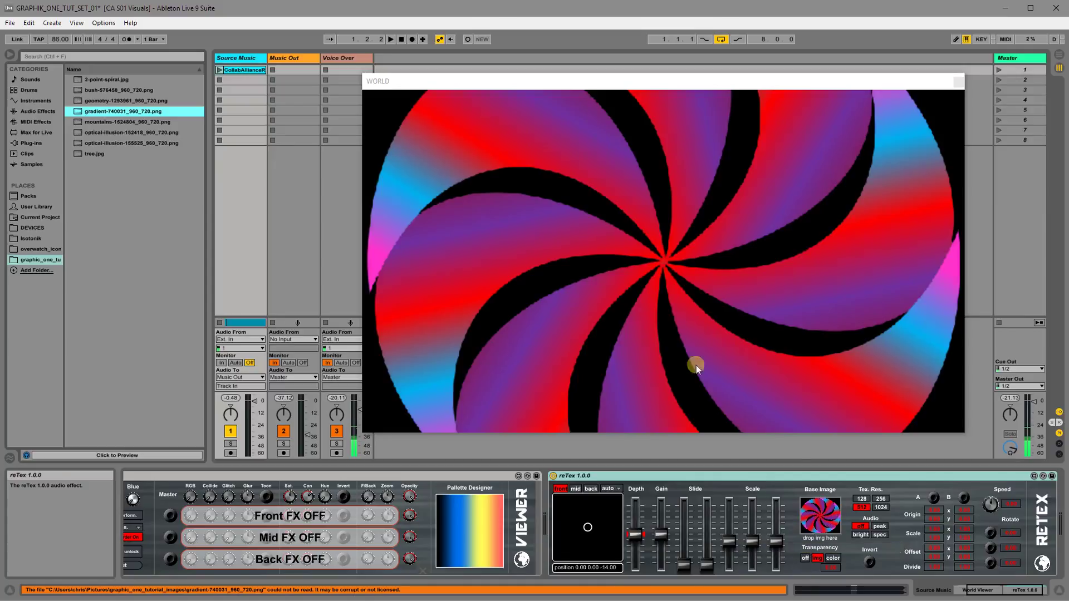
{"action": "left_click", "coordinate": [883, 508]}
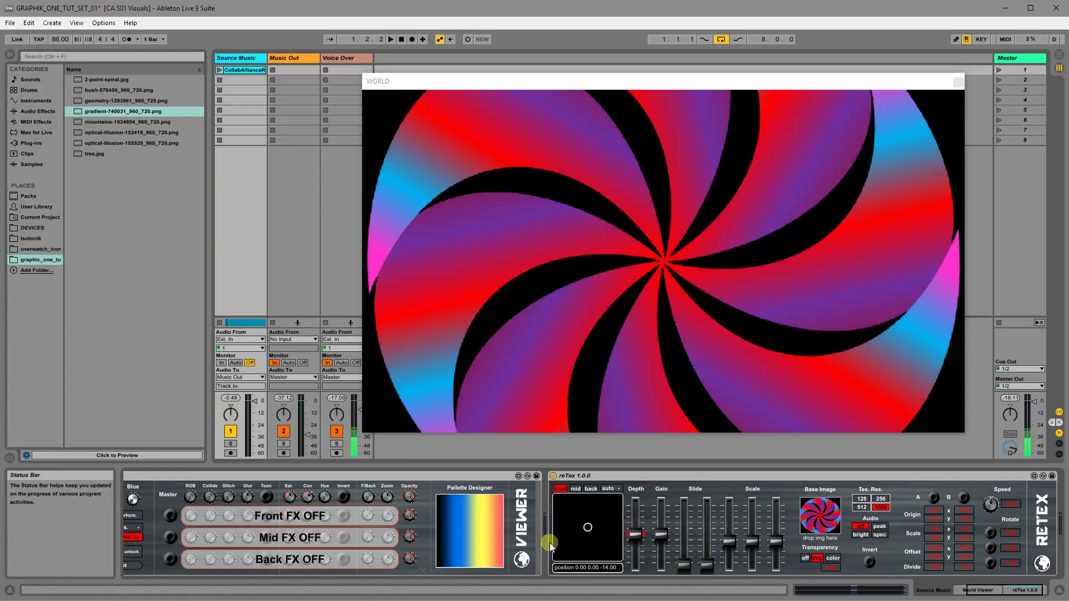
Scale the spiral image down in X and Y, and adjust its manual X-axis rotation
{"action": "mouse_move", "coordinate": [740, 549]}
{"action": "left_mouse_down"}
{"action": "mouse_move", "coordinate": [751, 553]}
{"action": "mouse_move", "coordinate": [734, 556]}
{"action": "left_mouse_up"}
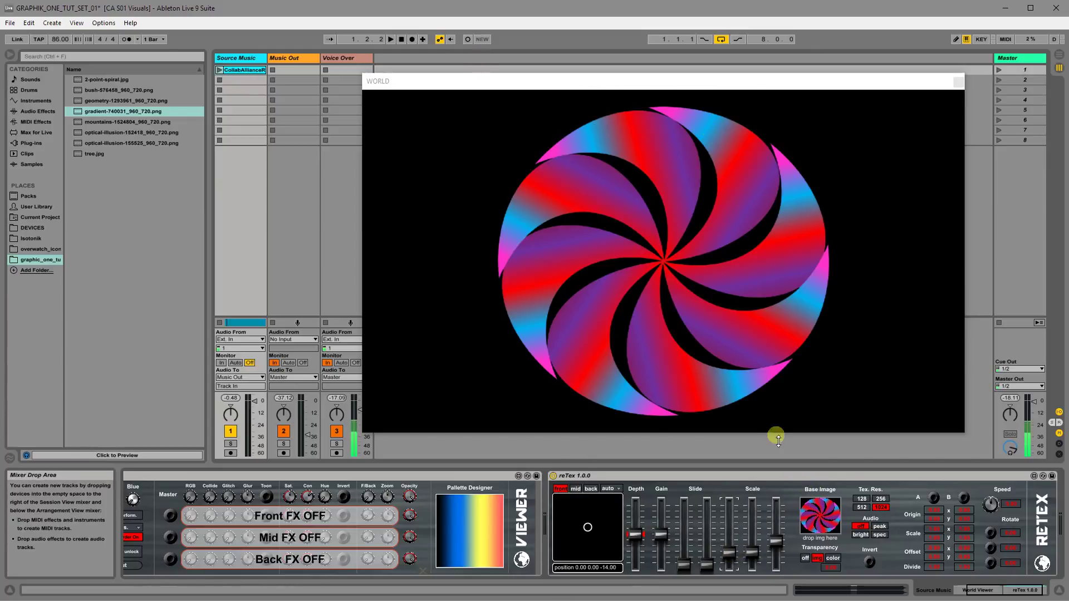
{"action": "left_click_drag", "start_coordinate": [1008, 533], "coordinate": [993, 559]}
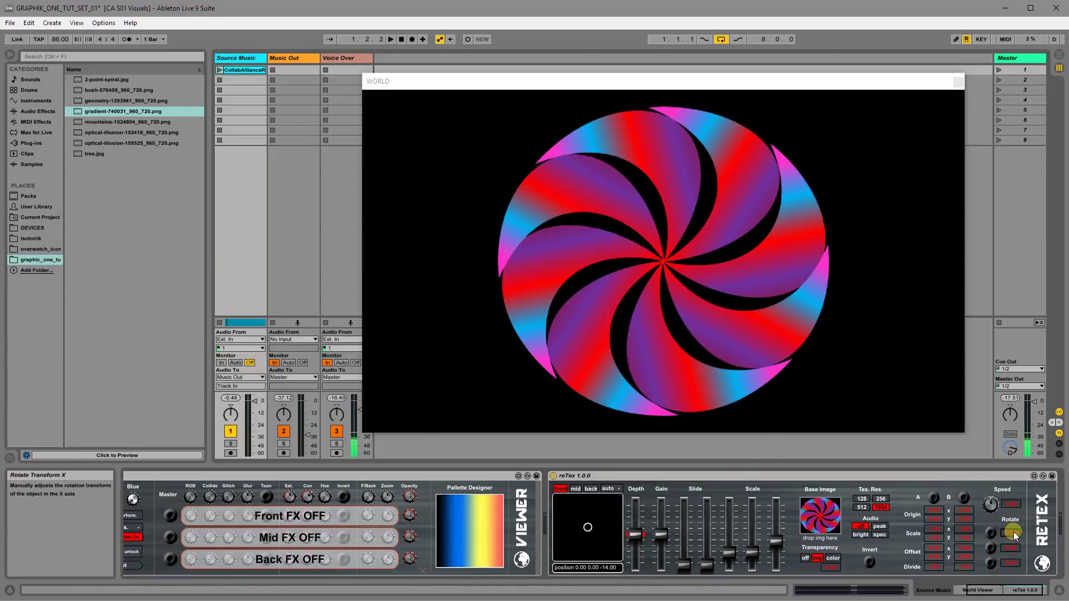
{"action": "mouse_move", "coordinate": [1013, 532]}
{"action": "left_mouse_down"}
{"action": "mouse_move", "coordinate": [982, 504]}
{"action": "mouse_move", "coordinate": [1004, 530]}
{"action": "left_mouse_up"}
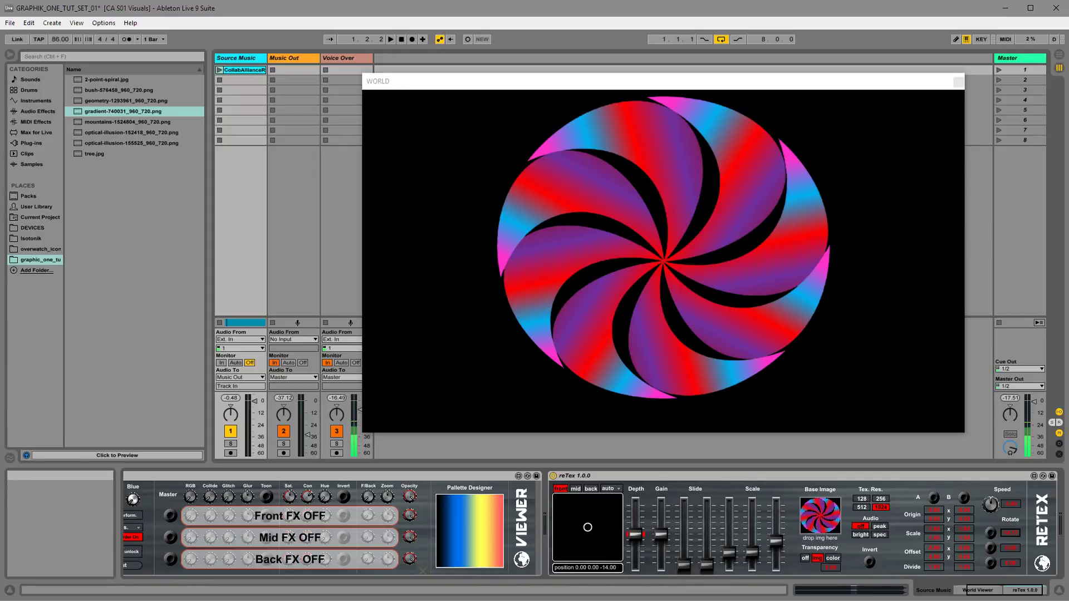
Replace the reTex base image with geometry-1293961_960_720.png, view the original in Photos, and close that window
{"action": "left_click_drag", "start_coordinate": [864, 560], "coordinate": [838, 518]}
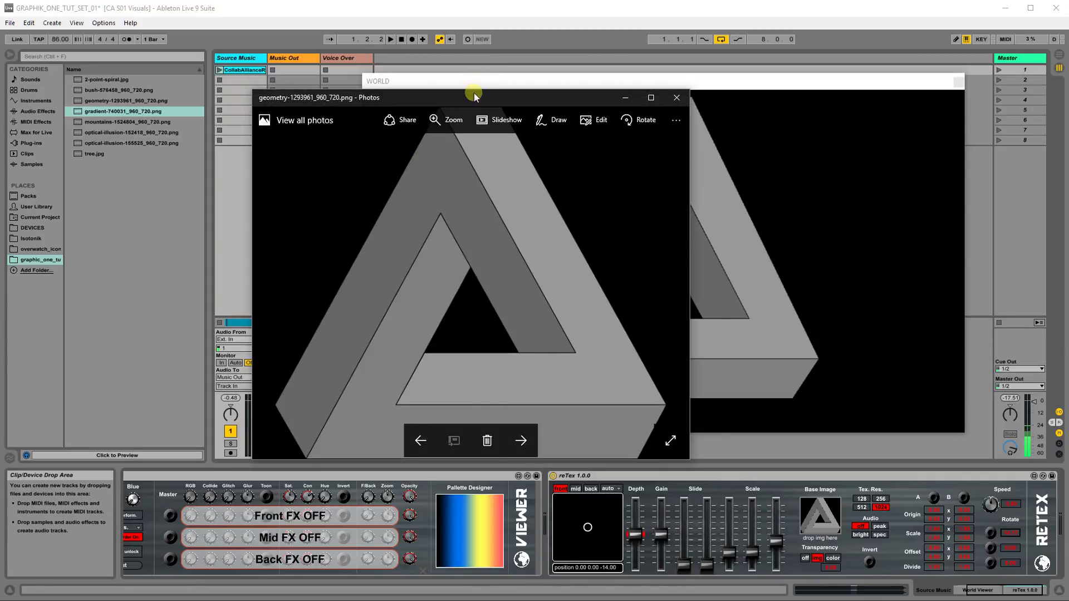
{"action": "left_click_drag", "start_coordinate": [474, 93], "coordinate": [329, 122]}
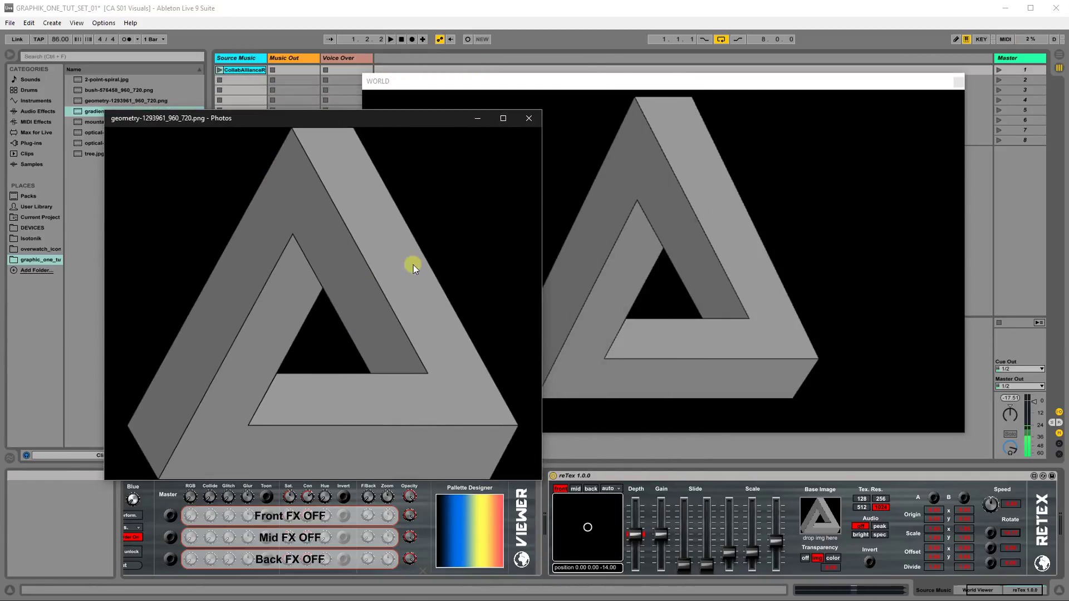
{"action": "left_click", "coordinate": [529, 117]}
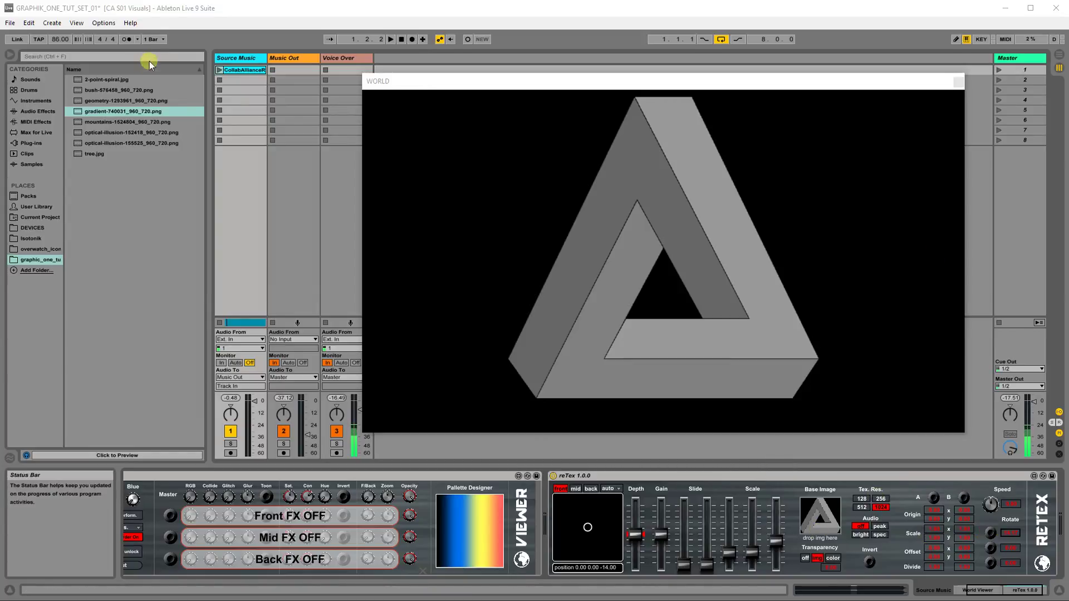
Add a second reTex 1.0.0 device after the first and load the same triangle image as its base image
{"action": "left_click", "coordinate": [28, 197]}
{"action": "left_click_drag", "start_coordinate": [90, 178], "coordinate": [629, 337]}
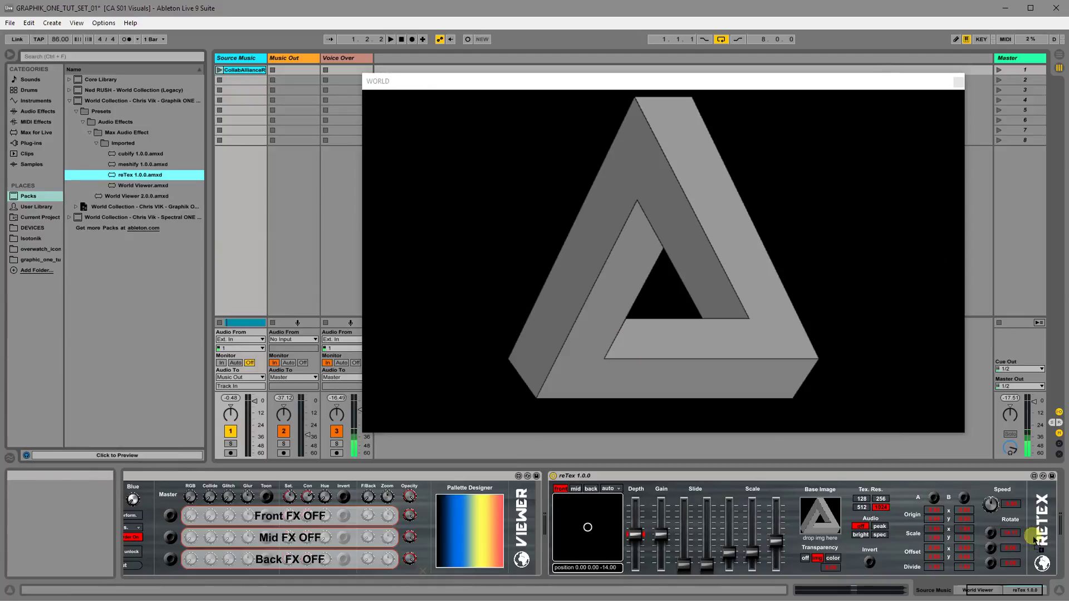
{"action": "mouse_move", "coordinate": [1033, 538]}
{"action": "left_mouse_down"}
{"action": "mouse_move", "coordinate": [1061, 538]}
{"action": "mouse_move", "coordinate": [1035, 538]}
{"action": "left_mouse_up"}
{"action": "left_click_drag", "start_coordinate": [979, 560], "coordinate": [975, 558]}
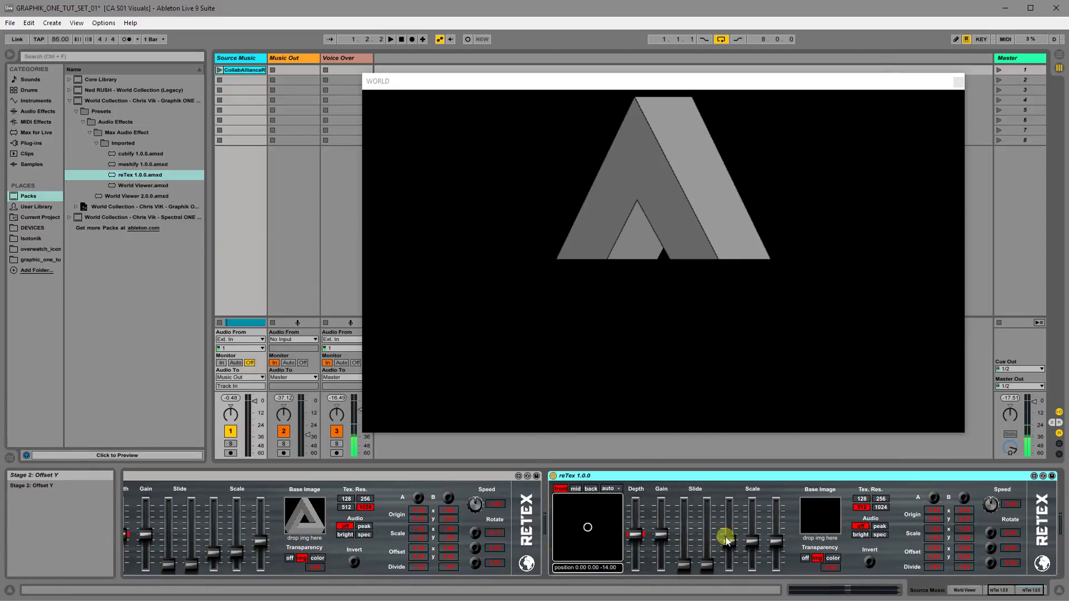
{"action": "key", "text": "alt+Tab"}
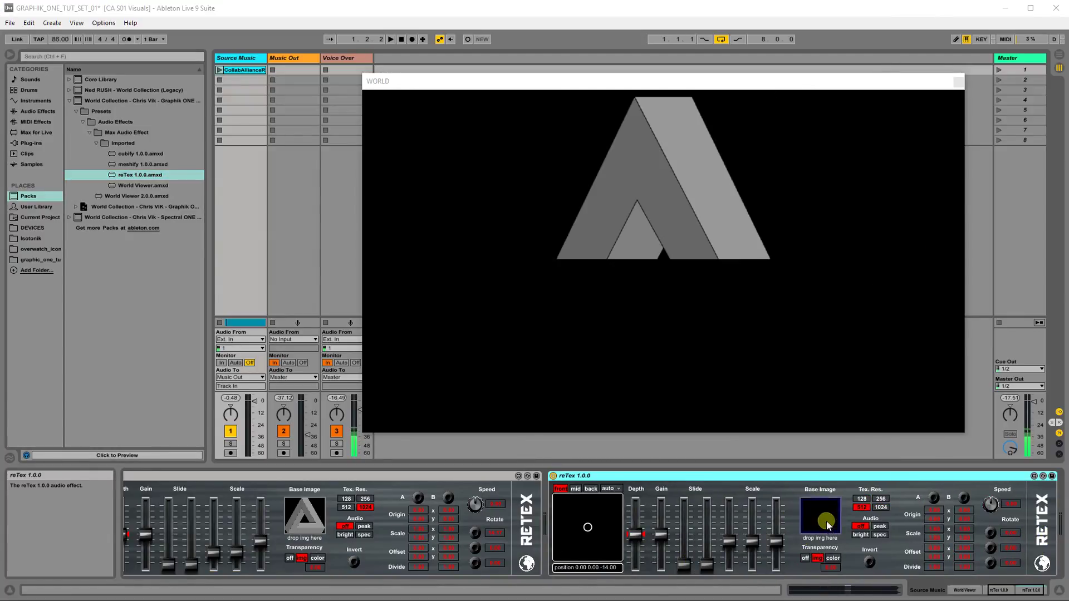
{"action": "left_click_drag", "start_coordinate": [827, 522], "coordinate": [826, 521]}
Rotate the second reTex's triangle about the Z axis and reduce its X and Y scale
{"action": "left_click_drag", "start_coordinate": [1010, 564], "coordinate": [1000, 545]}
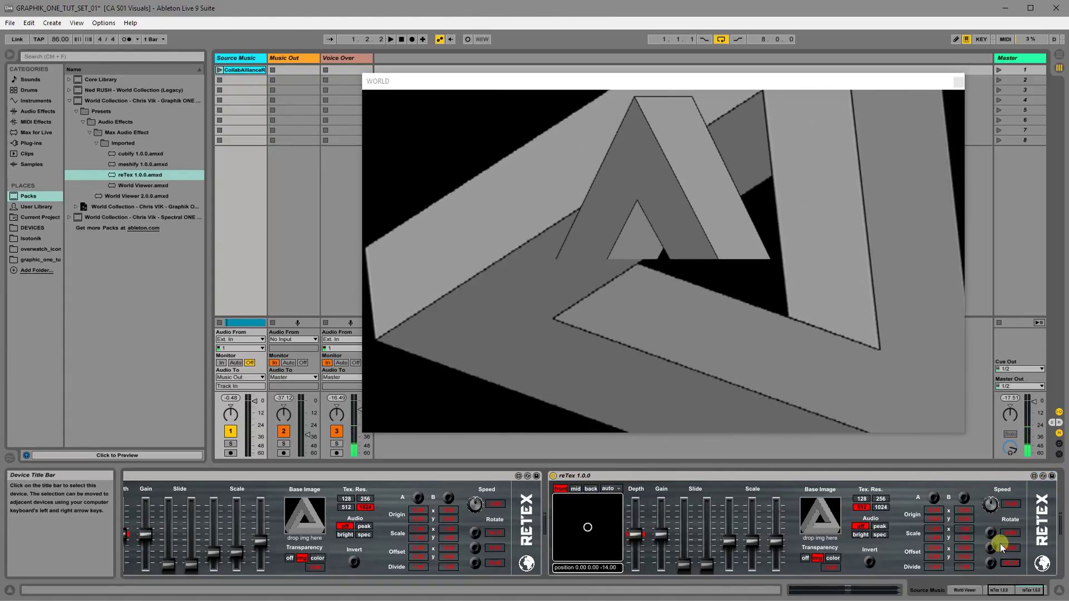
{"action": "left_click_drag", "start_coordinate": [730, 540], "coordinate": [738, 551]}
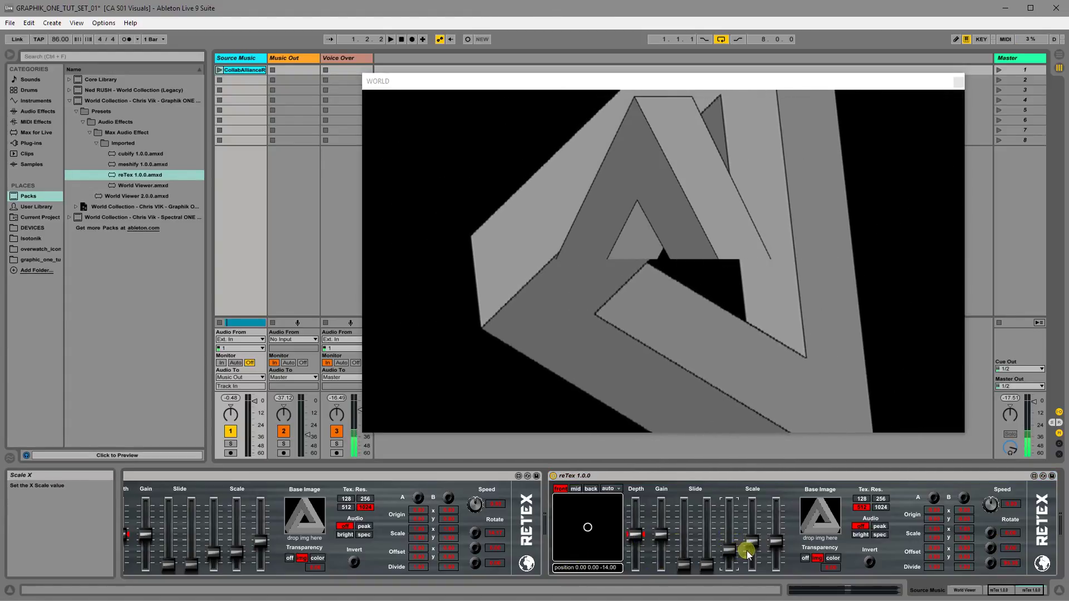
{"action": "left_click", "coordinate": [751, 552]}
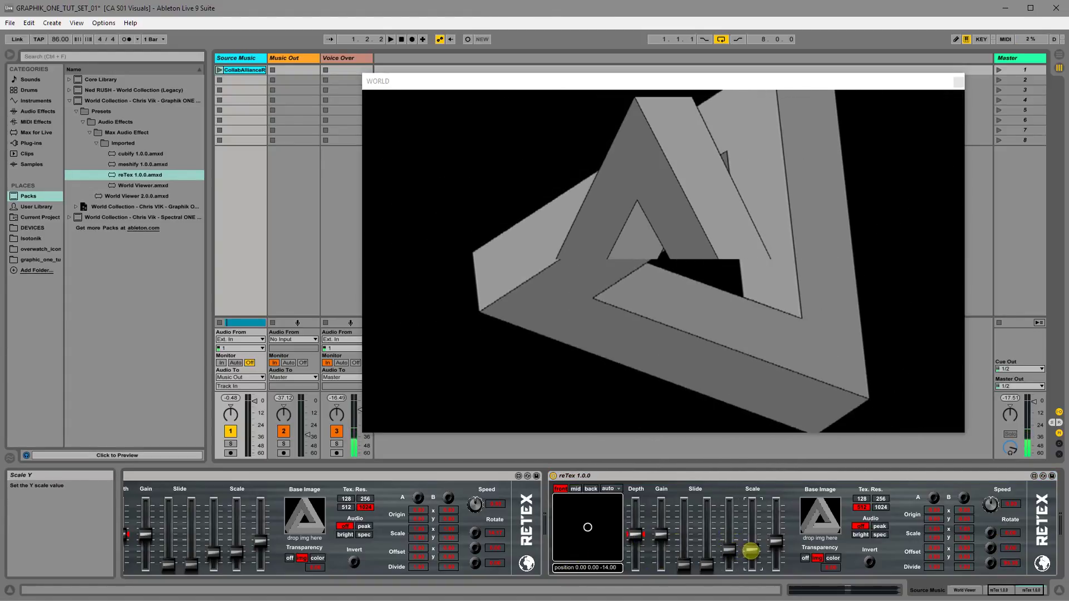
Set the second reTex's layer to 5 and lower its depth slightly
{"action": "left_click", "coordinate": [615, 494]}
{"action": "left_click", "coordinate": [615, 552]}
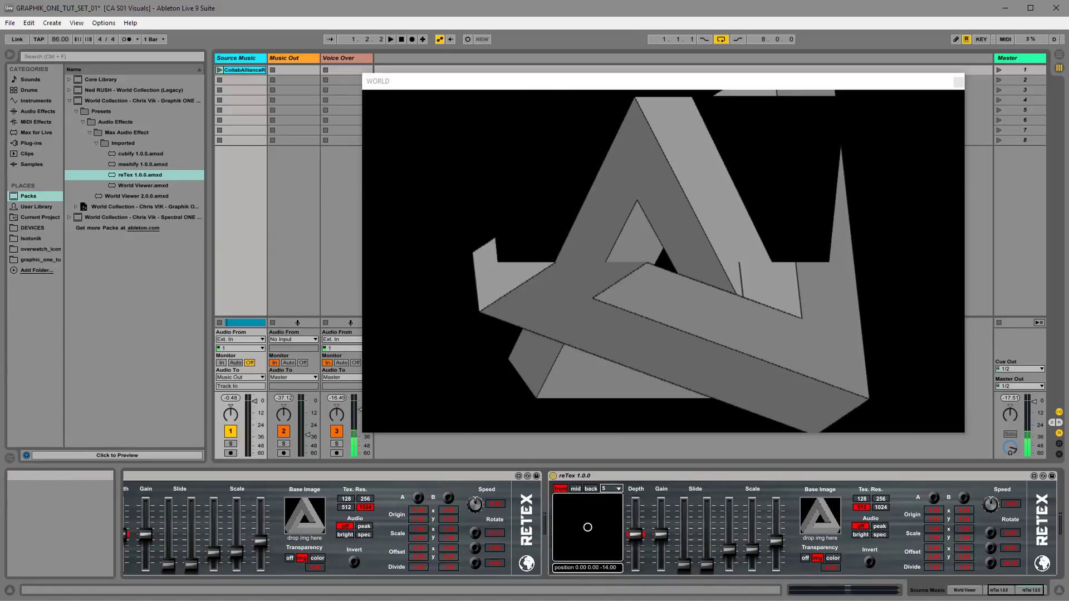
{"action": "left_click_drag", "start_coordinate": [1021, 590], "coordinate": [1009, 592]}
{"action": "left_click_drag", "start_coordinate": [826, 532], "coordinate": [827, 543]}
Set the first reTex's layer to 6
{"action": "left_click", "coordinate": [290, 490]}
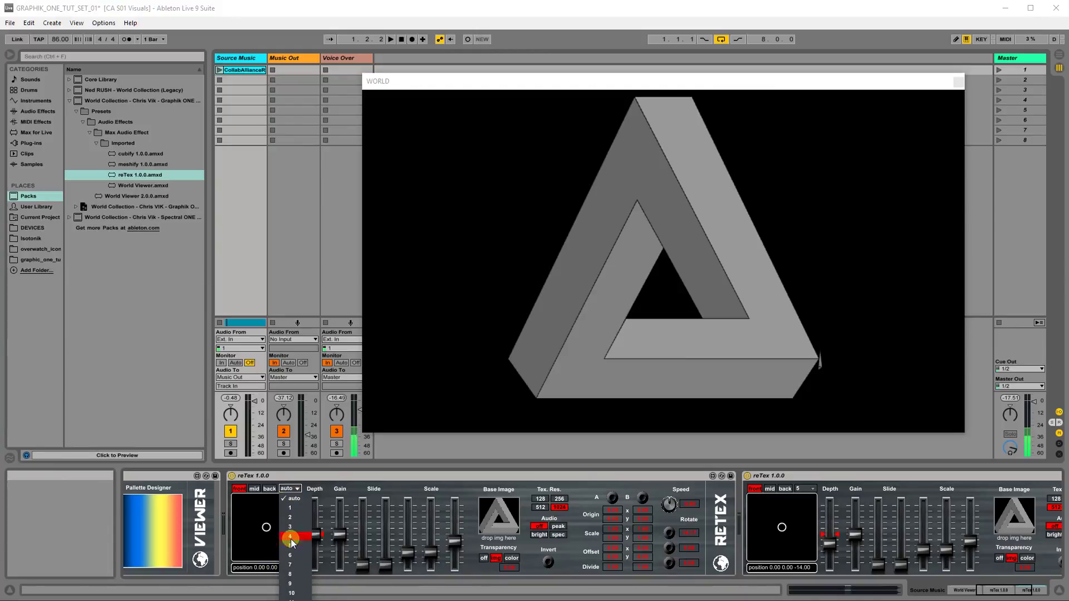
{"action": "left_click", "coordinate": [291, 527]}
{"action": "left_click", "coordinate": [288, 489]}
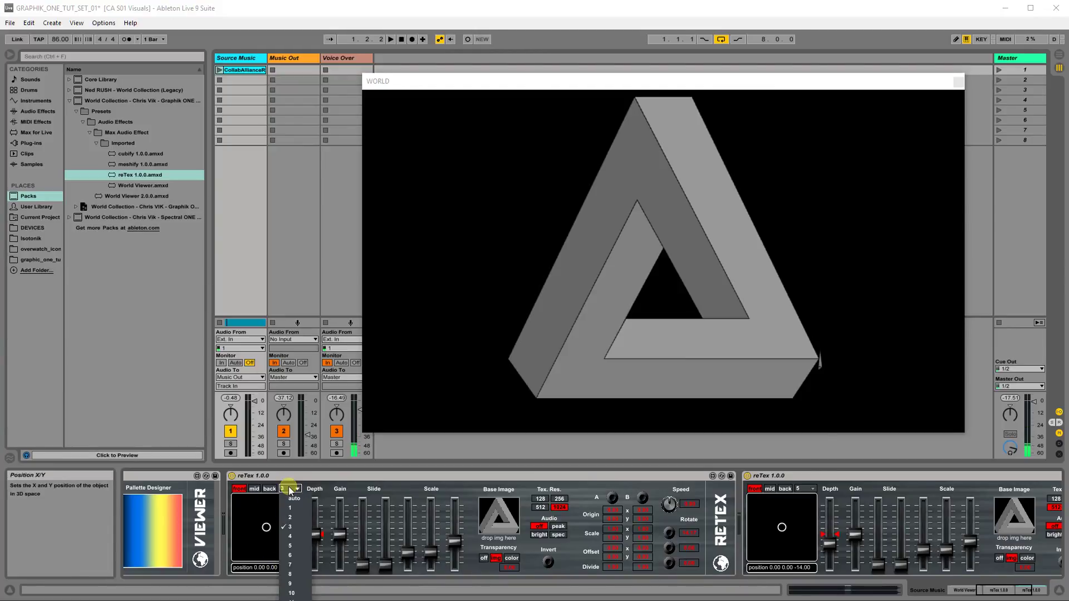
{"action": "left_click", "coordinate": [290, 556]}
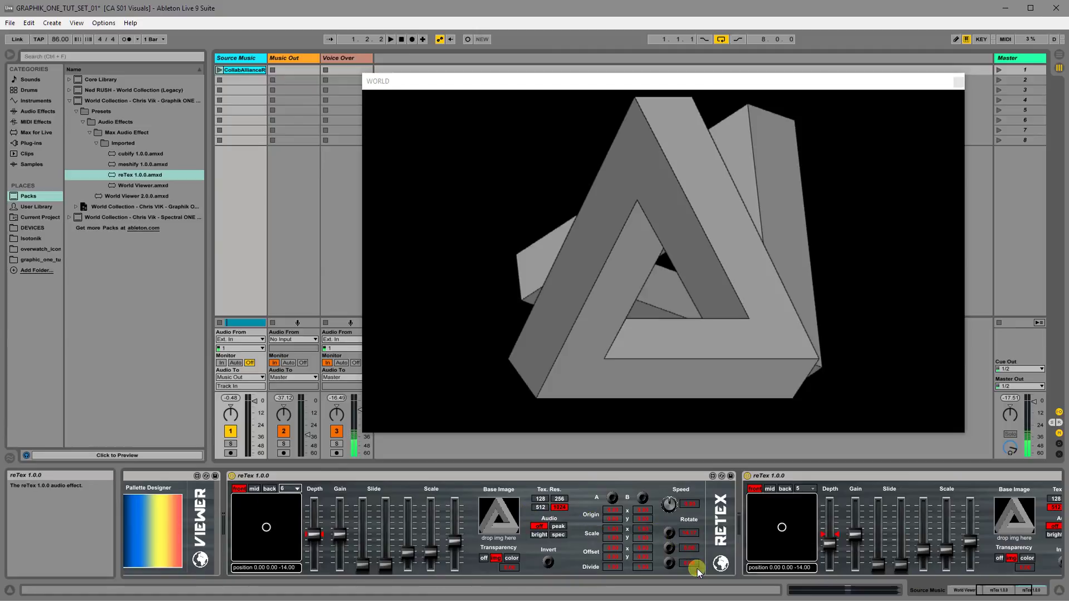
Rotate the first reTex's triangle about the Z axis, and reset the second reTex's position to the centre
{"action": "left_click_drag", "start_coordinate": [691, 535], "coordinate": [688, 566]}
{"action": "left_click_drag", "start_coordinate": [997, 591], "coordinate": [966, 584]}
{"action": "left_click_drag", "start_coordinate": [639, 523], "coordinate": [616, 529]}
{"action": "left_click", "coordinate": [620, 573]}
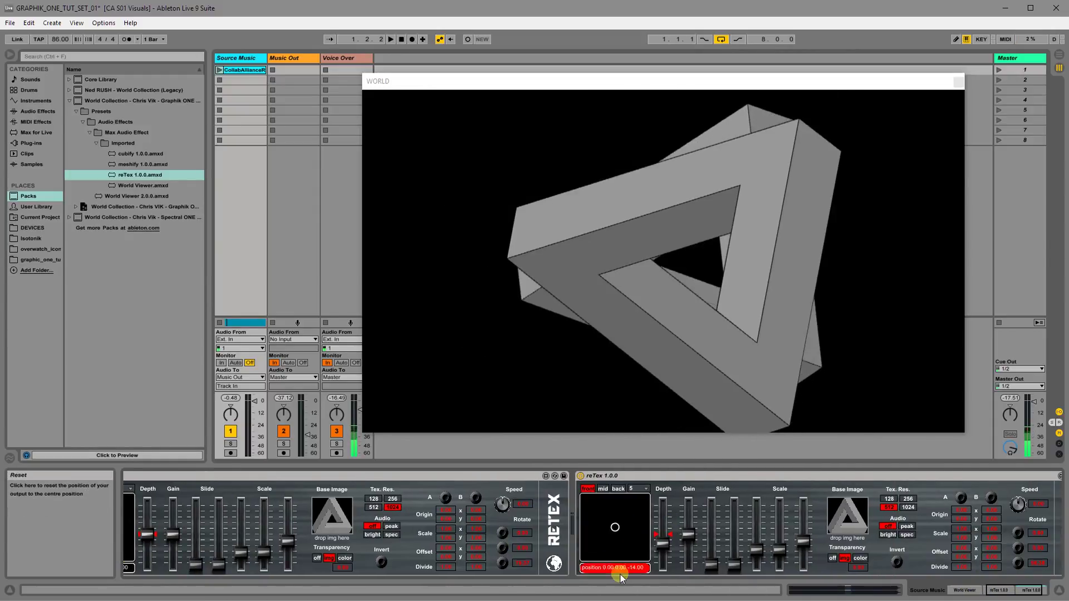
Turn on automatic Z rotation and raise the master rotation speed on both reTex devices
{"action": "left_click", "coordinate": [995, 590]}
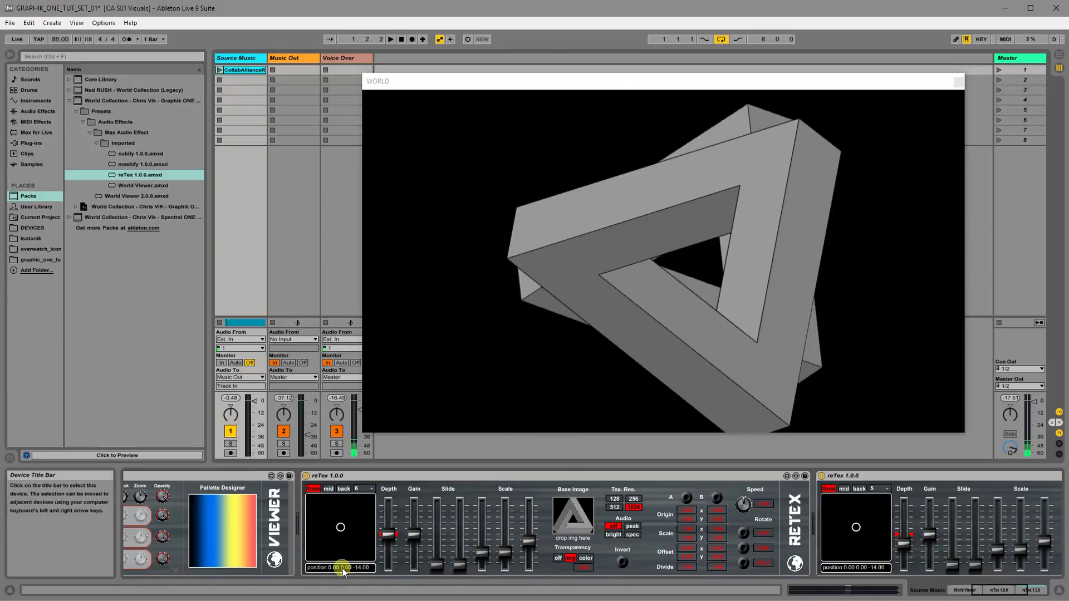
{"action": "left_click", "coordinate": [749, 560]}
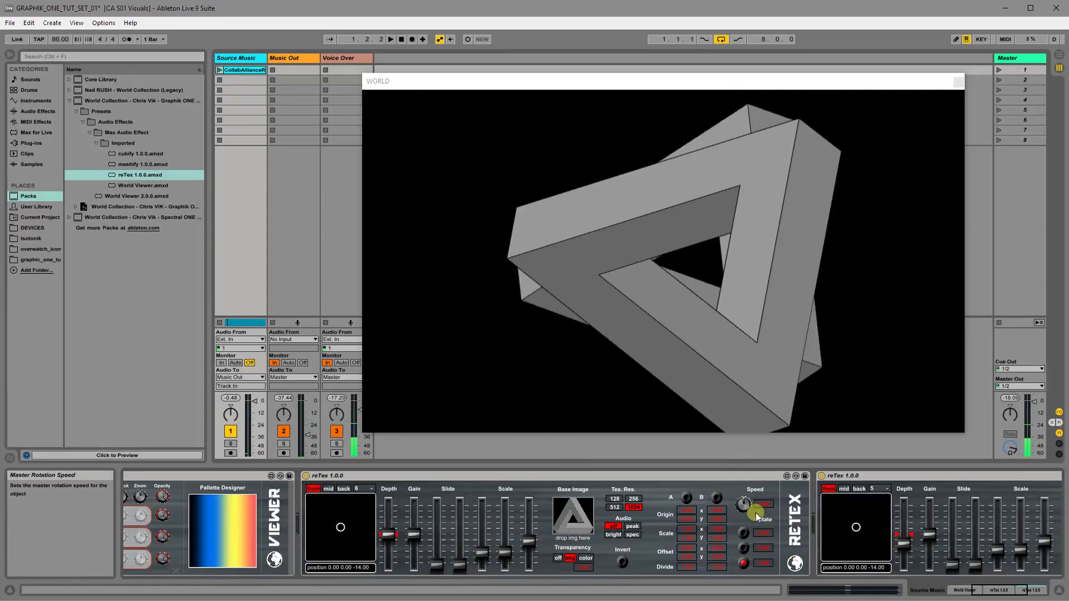
{"action": "left_click_drag", "start_coordinate": [744, 504], "coordinate": [746, 470]}
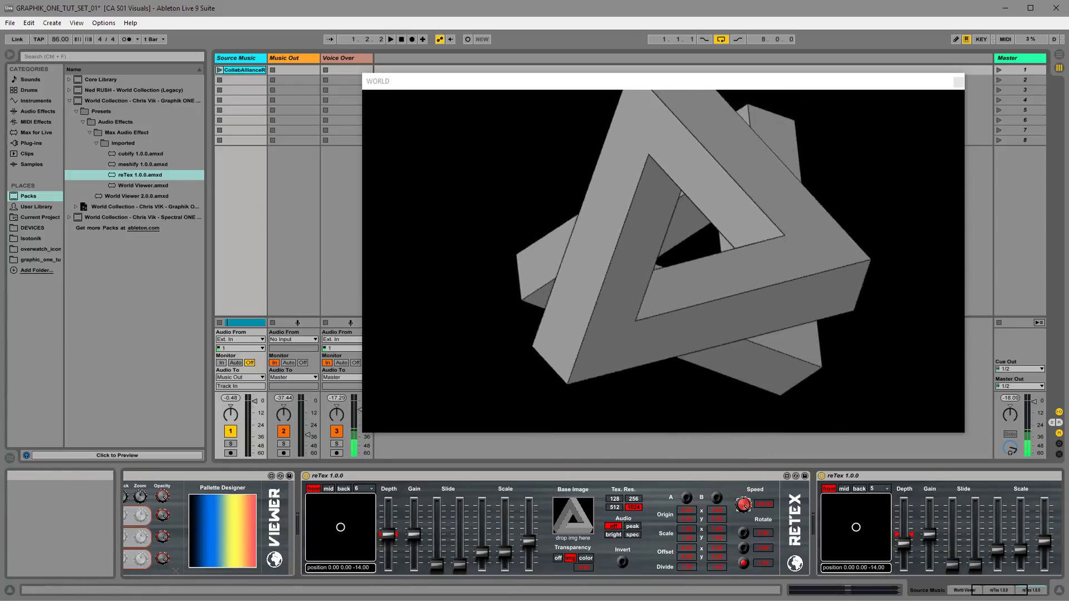
{"action": "left_click", "coordinate": [986, 590]}
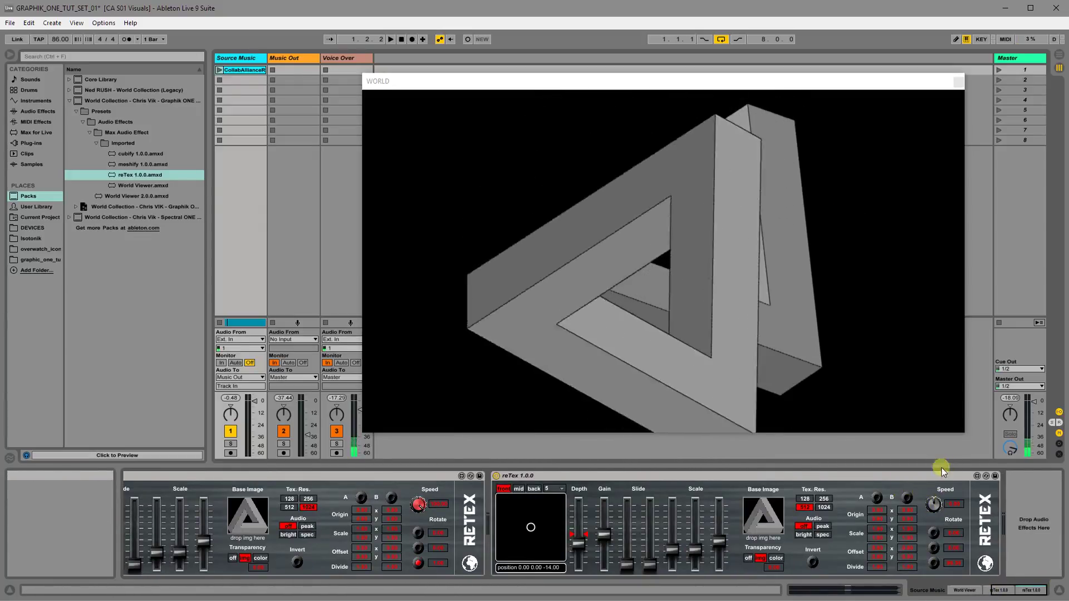
{"action": "left_click", "coordinate": [934, 564]}
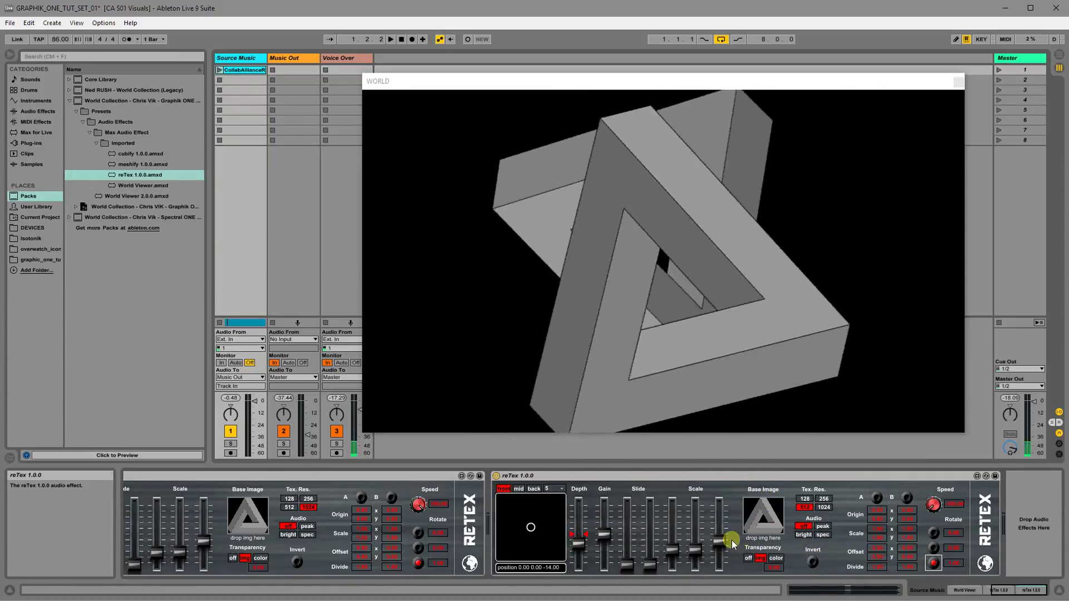
Delete the second reTex device and turn off the remaining one's automatic Z rotation
{"action": "key", "text": "space"}
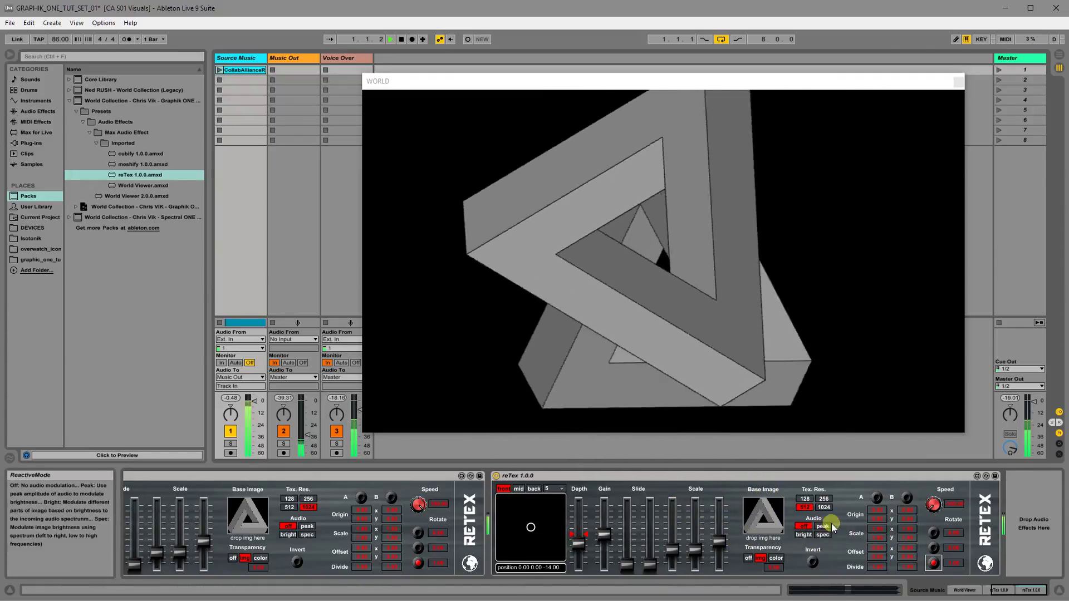
{"action": "left_click", "coordinate": [543, 476]}
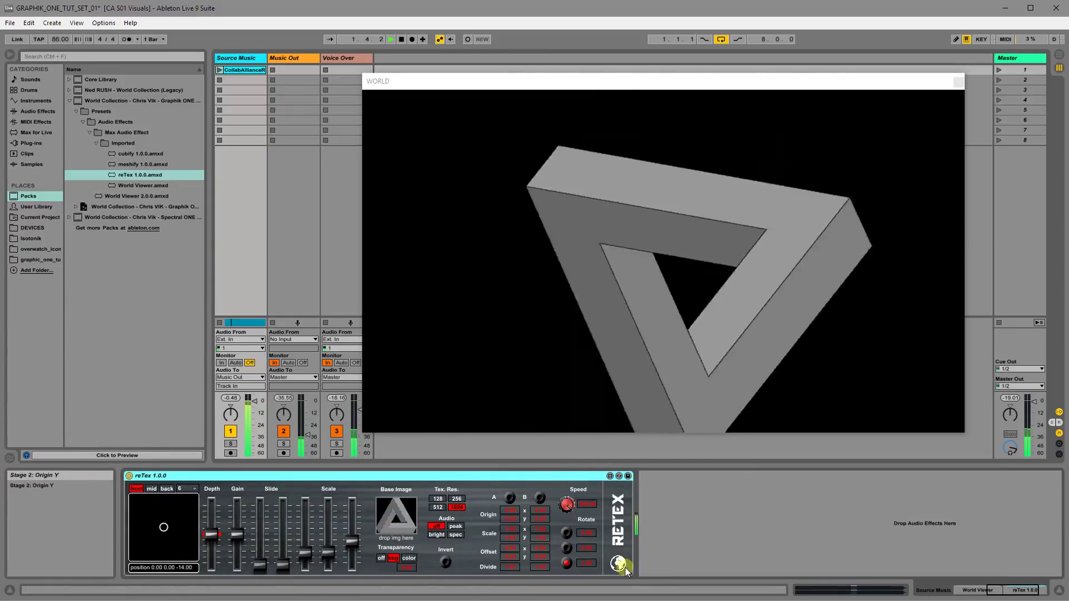
{"action": "key", "text": "Delete"}
{"action": "left_click", "coordinate": [567, 566]}
{"action": "left_click_drag", "start_coordinate": [1003, 587], "coordinate": [988, 587]}
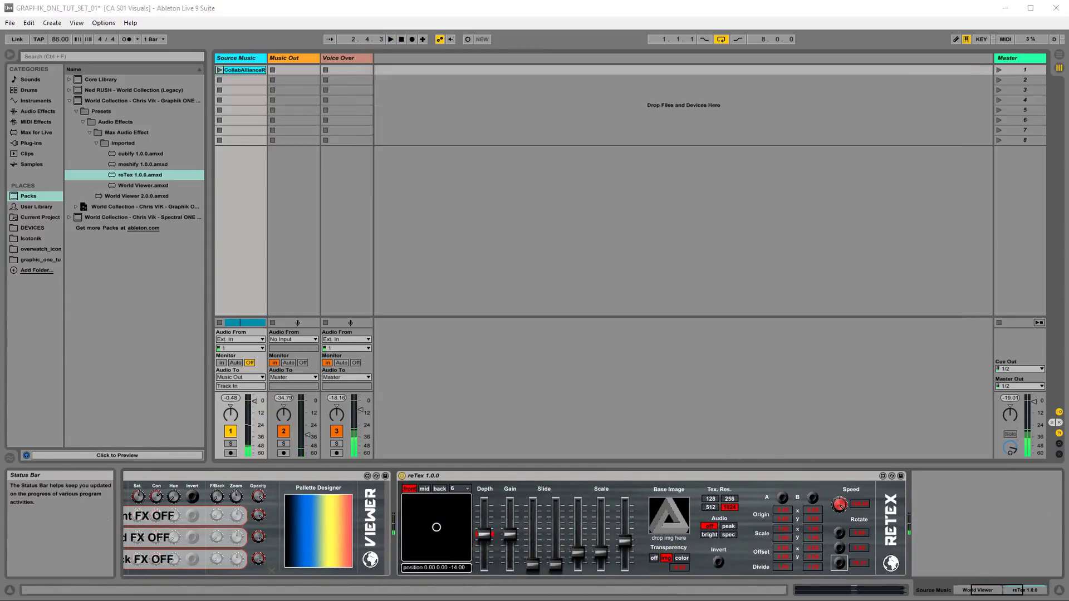
Load the colourful spiral image back into the remaining reTex as its base image
{"action": "left_click_drag", "start_coordinate": [668, 600], "coordinate": [675, 511]}
{"action": "left_click", "coordinate": [680, 476]}
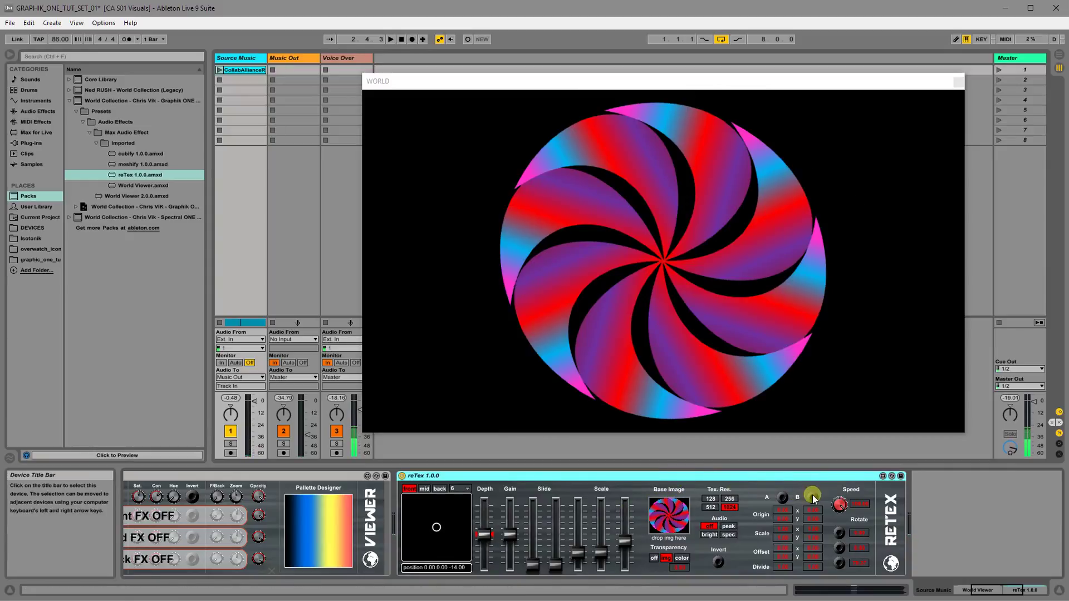
Try the bright audio mode during playback with raised gain and slide smoothing, and switch the audio mode off again
{"action": "key", "text": "space"}
{"action": "left_click", "coordinate": [705, 534]}
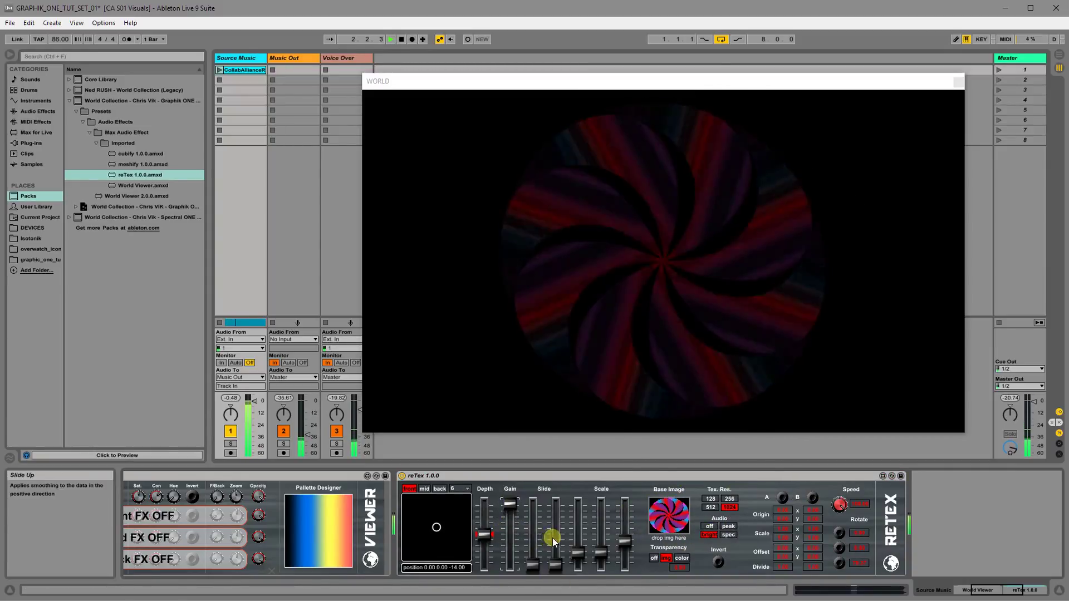
{"action": "left_click_drag", "start_coordinate": [556, 564], "coordinate": [557, 526]}
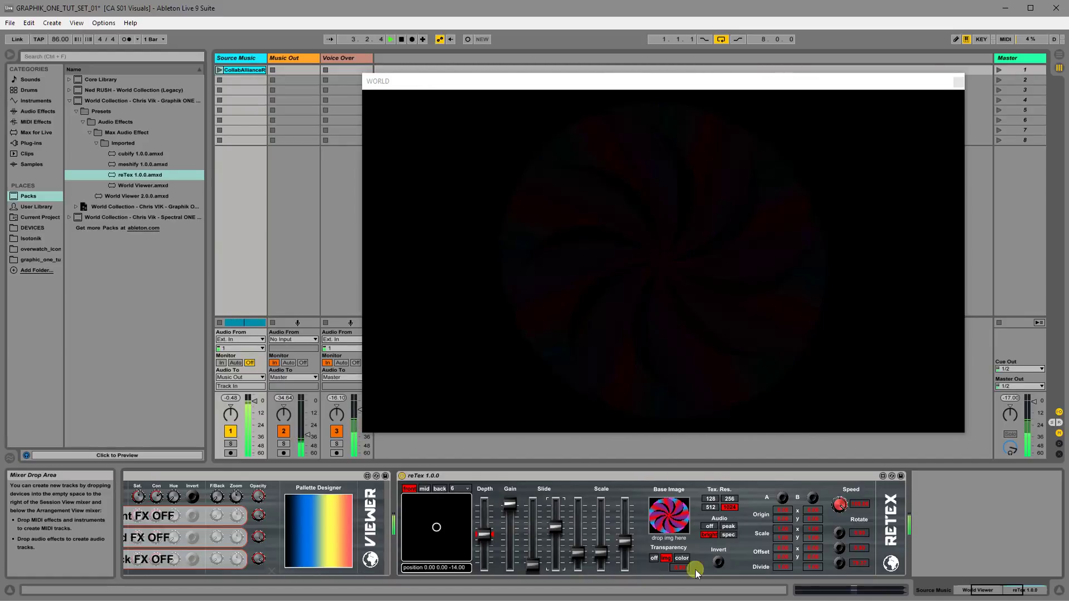
{"action": "left_click", "coordinate": [709, 526]}
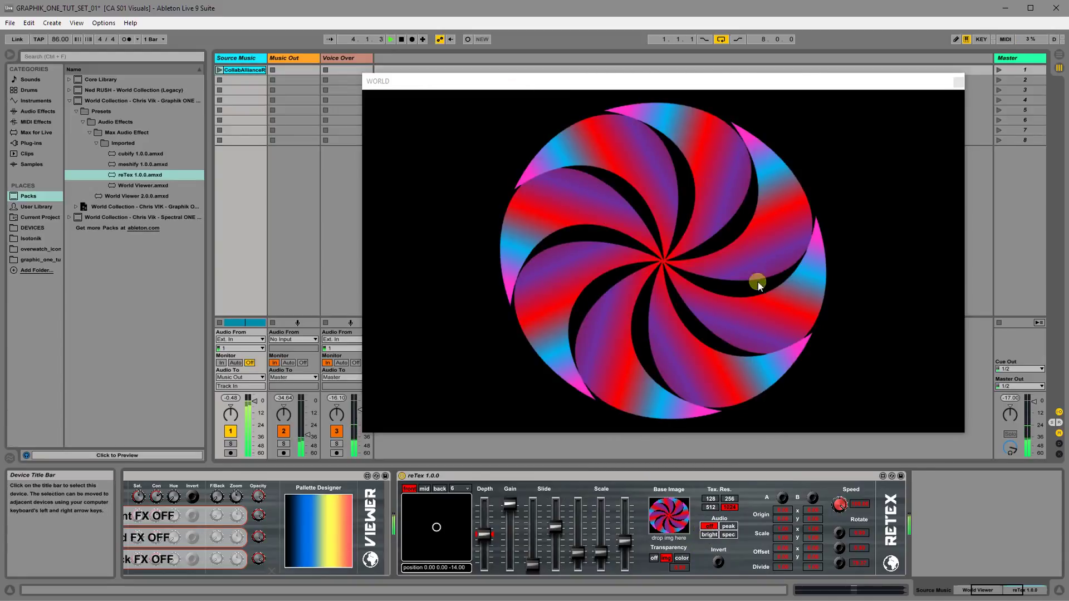
Try the bright and spec audio modes on the reTex device during playback
{"action": "left_click", "coordinate": [709, 535]}
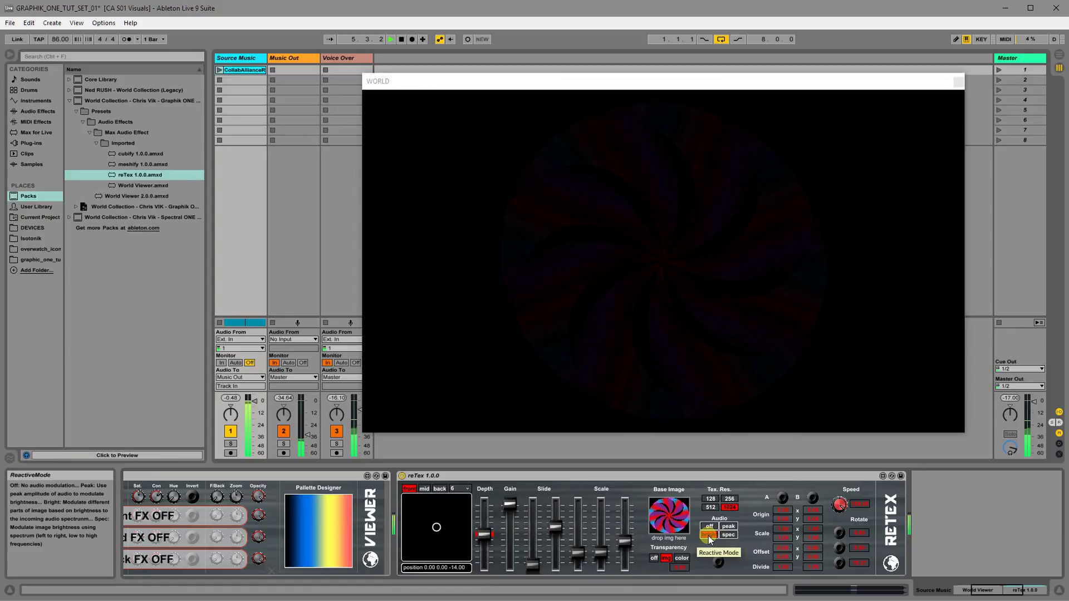
{"action": "left_click", "coordinate": [735, 565]}
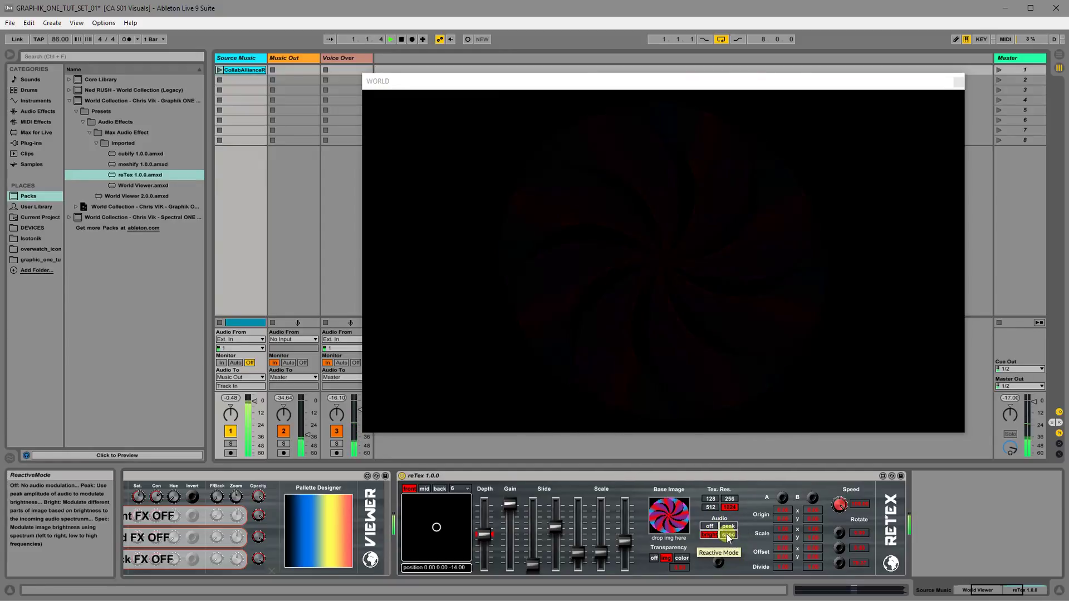
{"action": "left_click", "coordinate": [728, 535]}
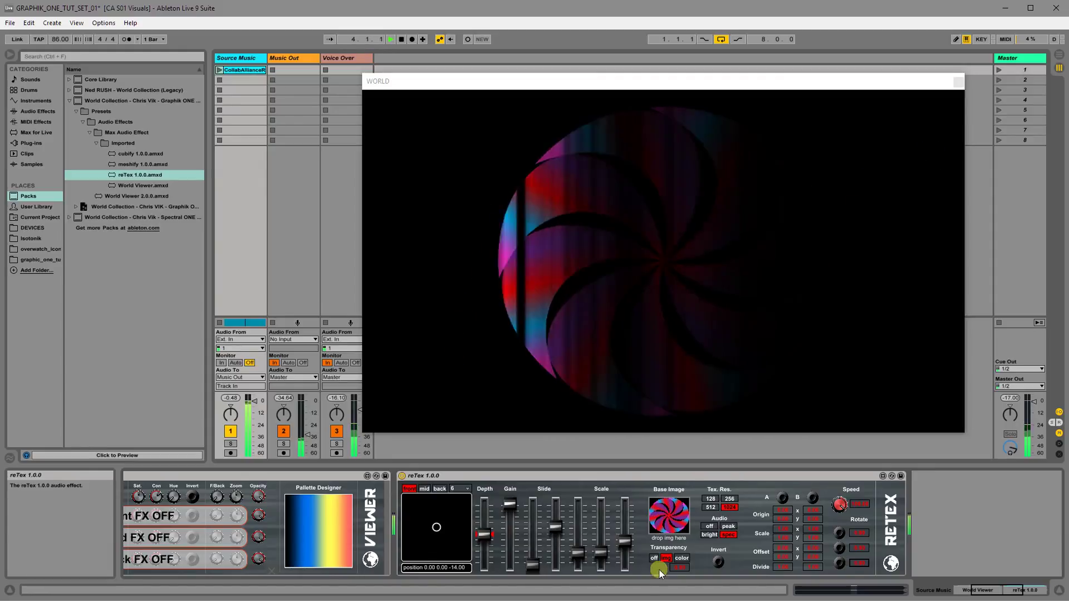
Set the reTex audio mode to peak and lower its gain and Slide Down smoothing
{"action": "left_click", "coordinate": [728, 527]}
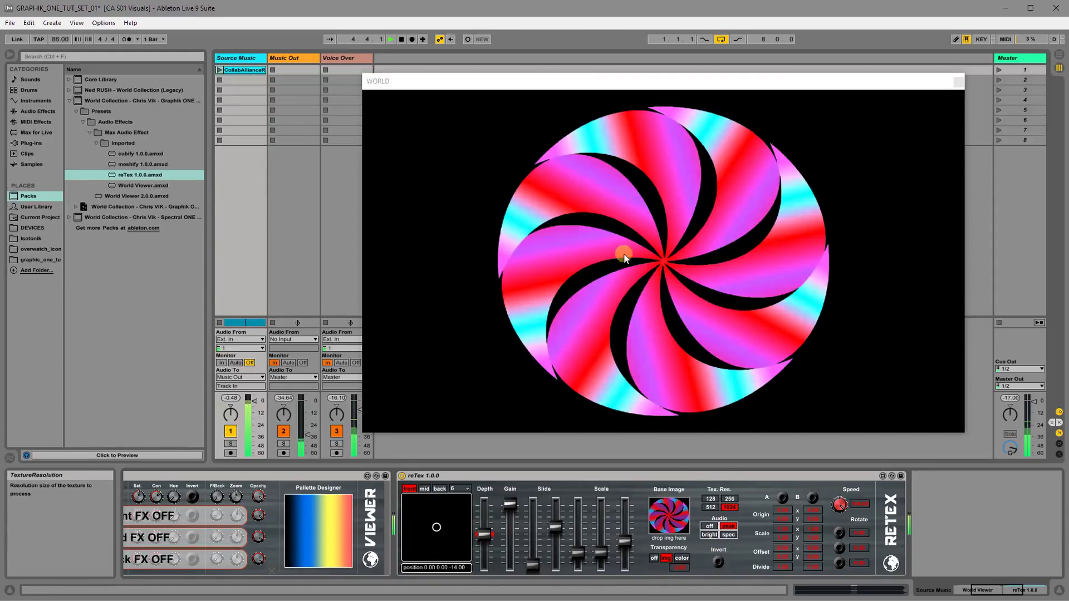
{"action": "left_click", "coordinate": [513, 535]}
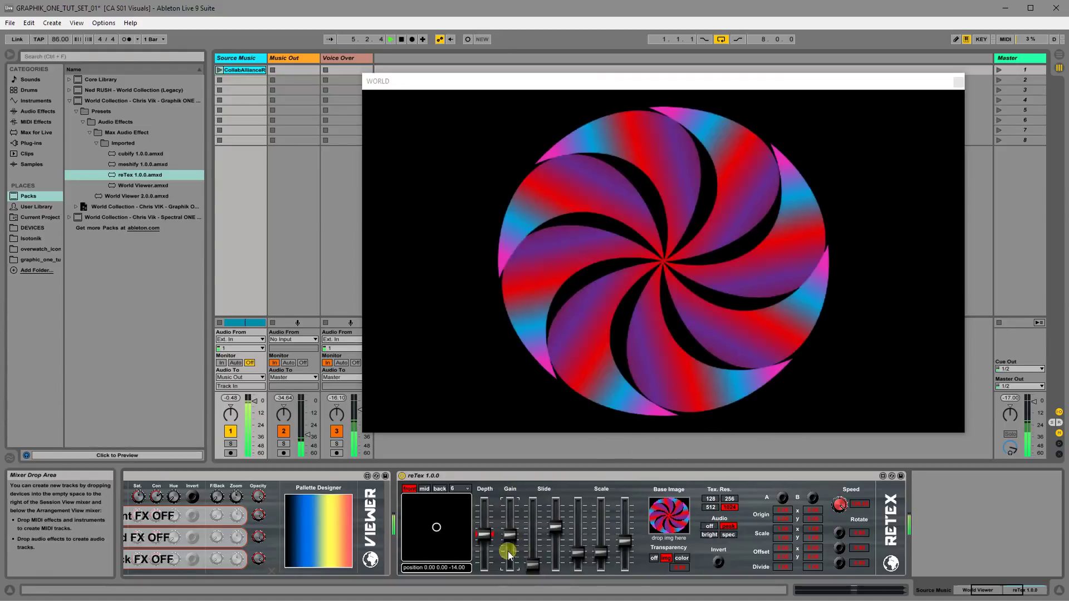
{"action": "left_click", "coordinate": [557, 548]}
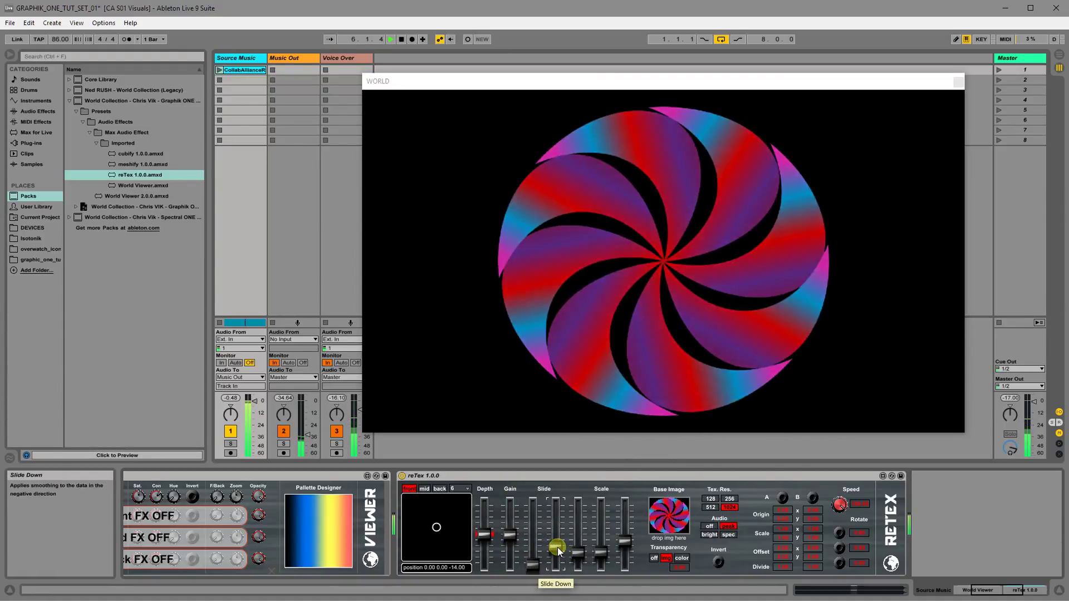
Switch reTex transparency to color mode and pick a pink shade of the spiral as the transparent colour
{"action": "left_click", "coordinate": [683, 559]}
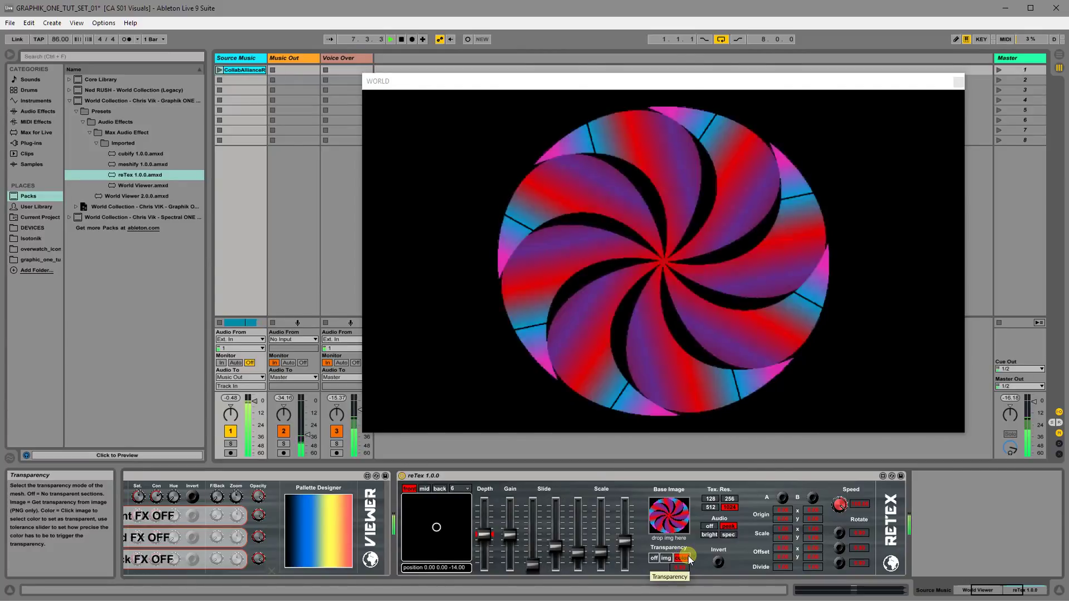
{"action": "left_click", "coordinate": [680, 515]}
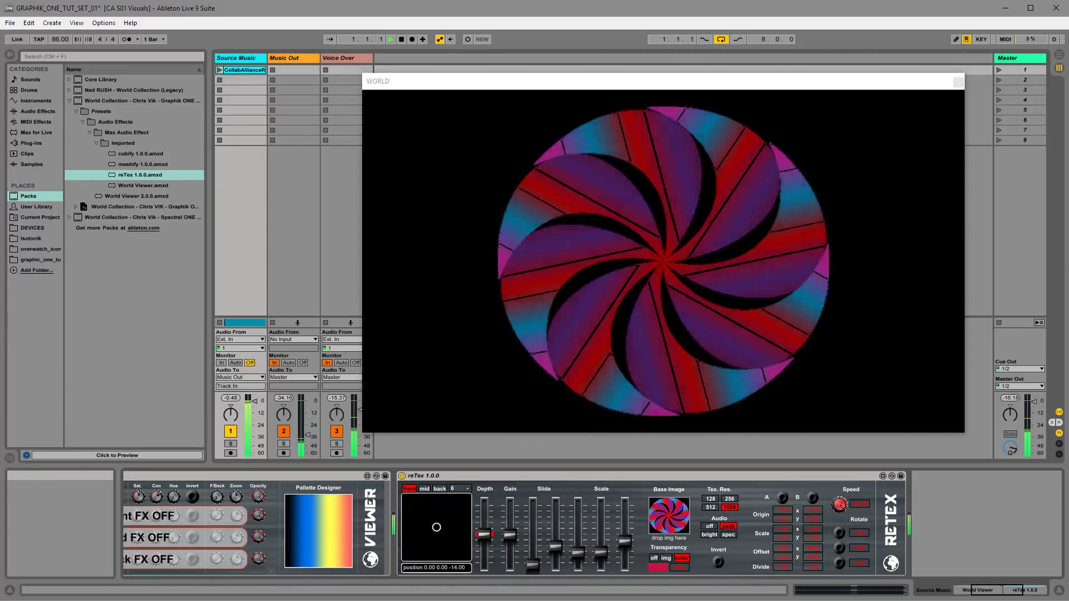
Replace the base image with the mountain landscape and switch the audio mode off
{"action": "left_click_drag", "start_coordinate": [277, 549], "coordinate": [667, 514]}
{"action": "left_click", "coordinate": [709, 526]}
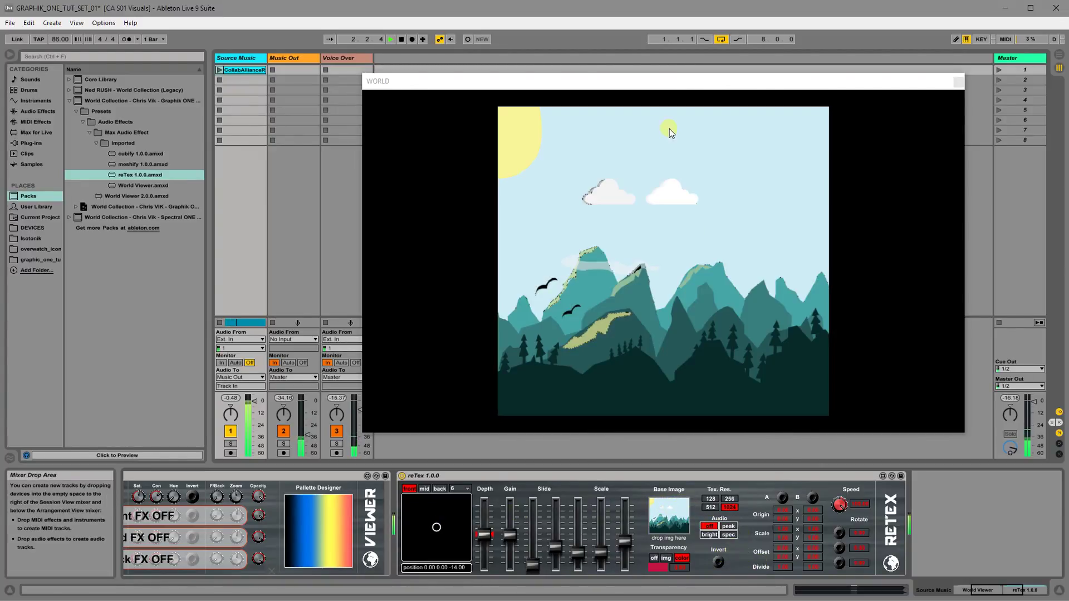
{"action": "left_click", "coordinate": [745, 232]}
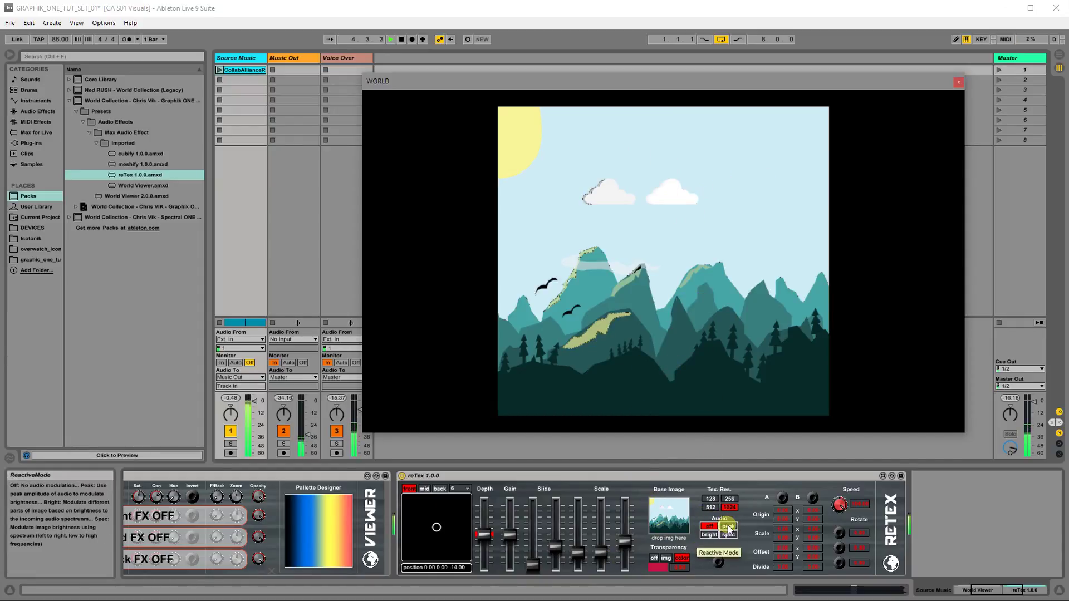
Make the landscape's pale blue sky transparent in color mode and adjust the tolerance
{"action": "left_click", "coordinate": [682, 559]}
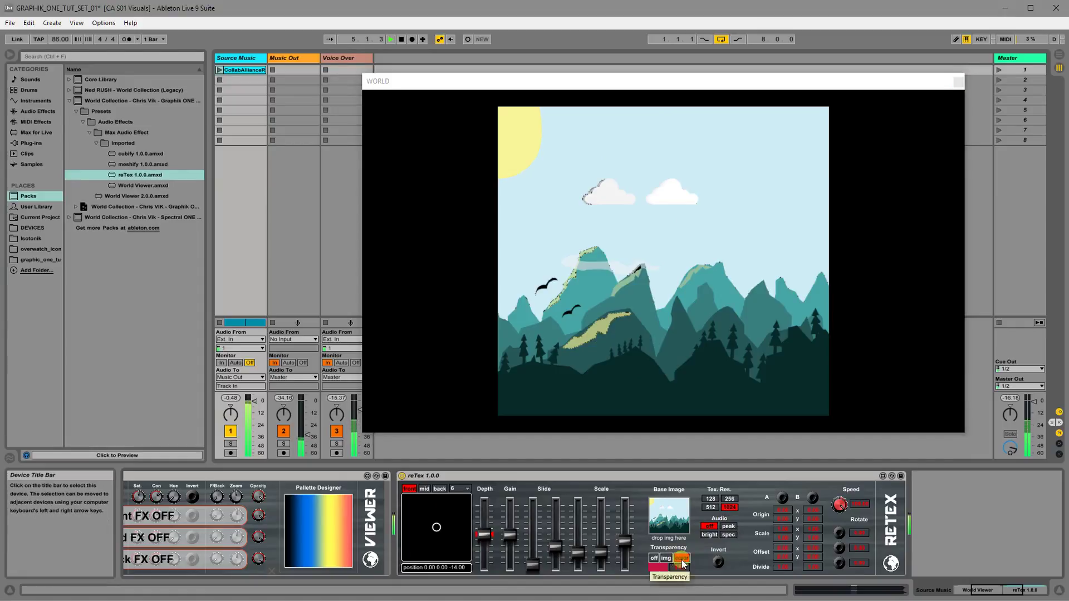
{"action": "left_click", "coordinate": [685, 506]}
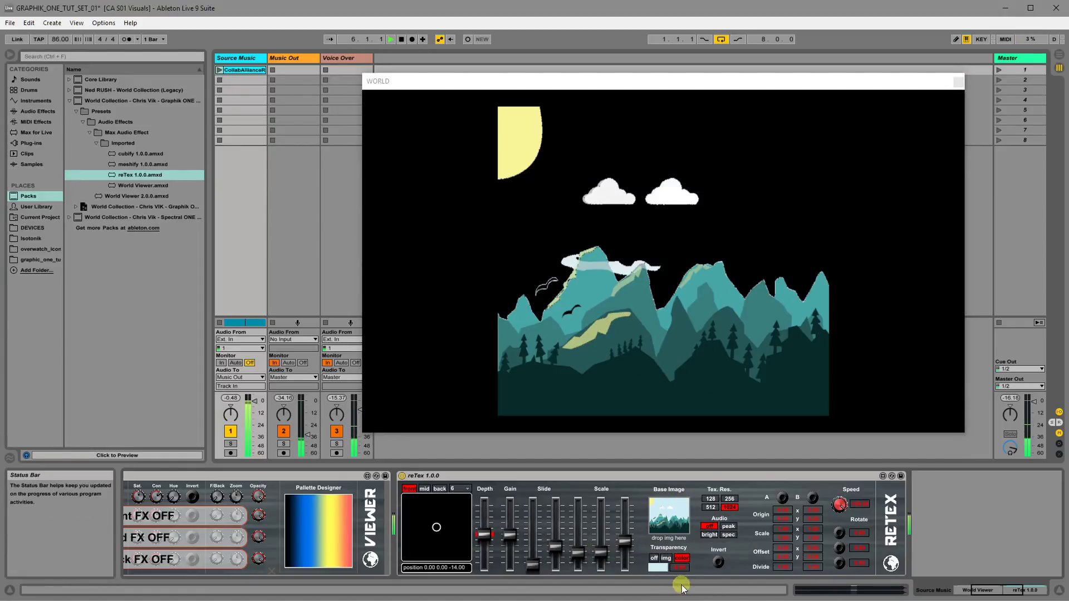
{"action": "left_click_drag", "start_coordinate": [686, 568], "coordinate": [663, 583]}
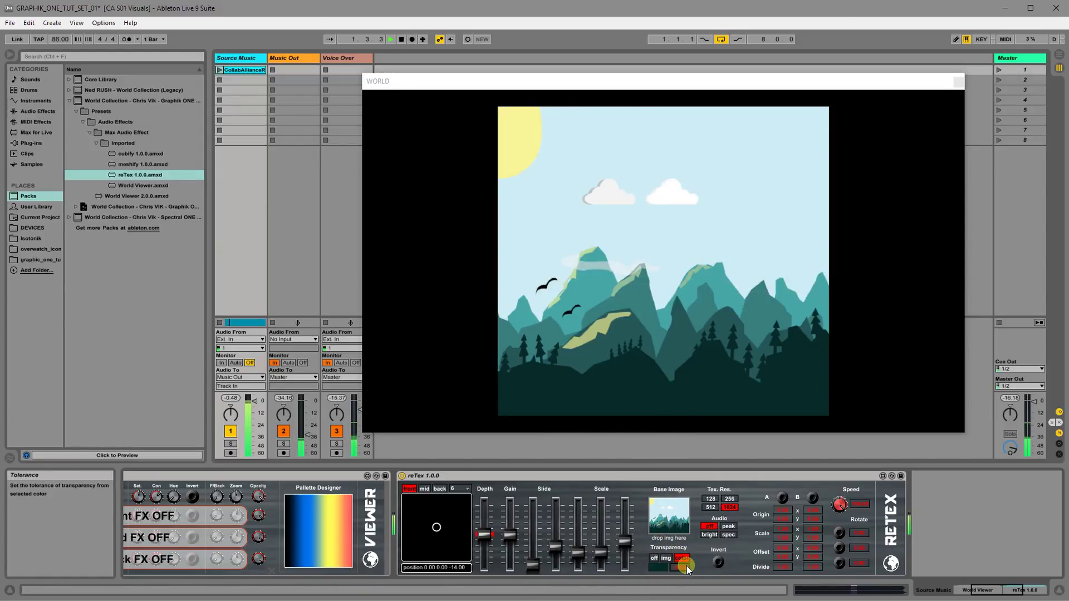
Adjust the transparency tolerance and try out other colours of the mountain landscape as the transparent colour
{"action": "left_click_drag", "start_coordinate": [686, 566], "coordinate": [682, 558]}
{"action": "left_click", "coordinate": [675, 524]}
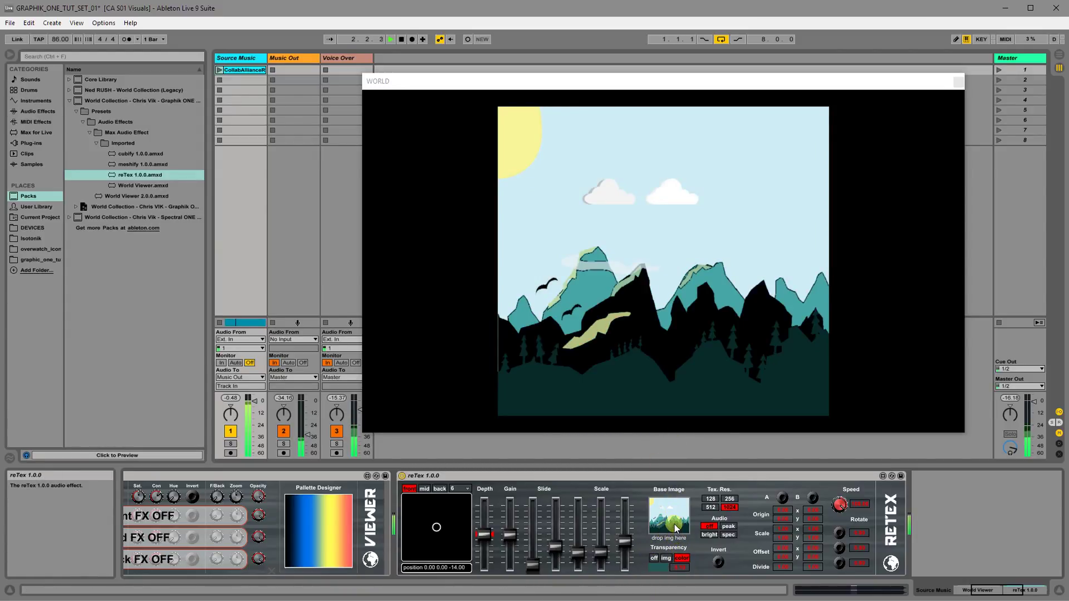
{"action": "left_click", "coordinate": [672, 519]}
{"action": "left_click", "coordinate": [673, 521]}
{"action": "left_click", "coordinate": [677, 522]}
Delete the reTex device and add a fresh reTex 1.0.0 device after the World Viewer
{"action": "left_click", "coordinate": [530, 476]}
{"action": "key", "text": "Delete"}
{"action": "left_click_drag", "start_coordinate": [140, 175], "coordinate": [801, 517]}
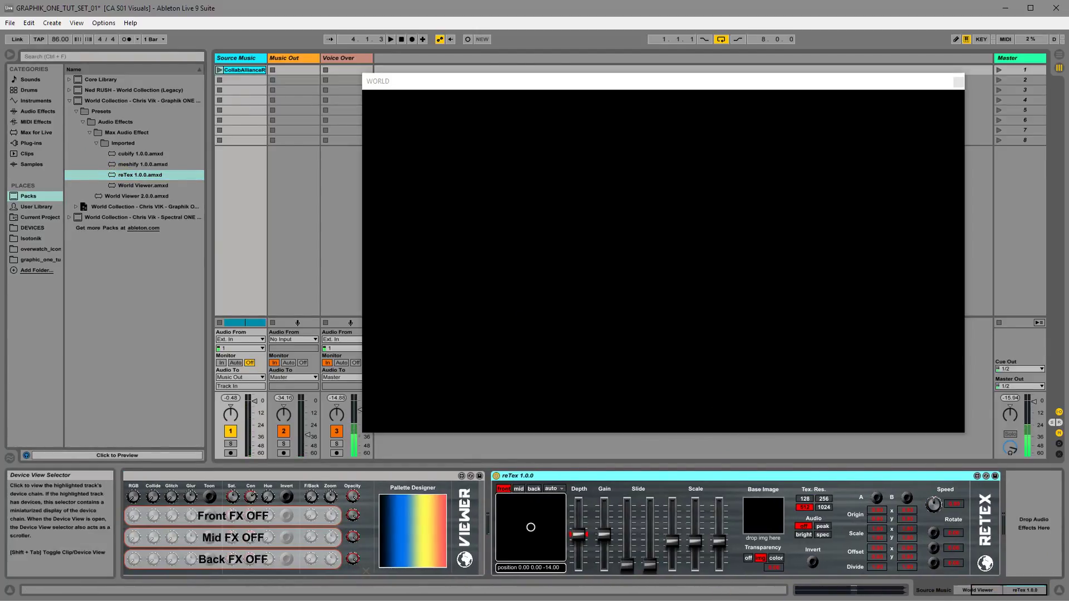
{"action": "left_click", "coordinate": [872, 475]}
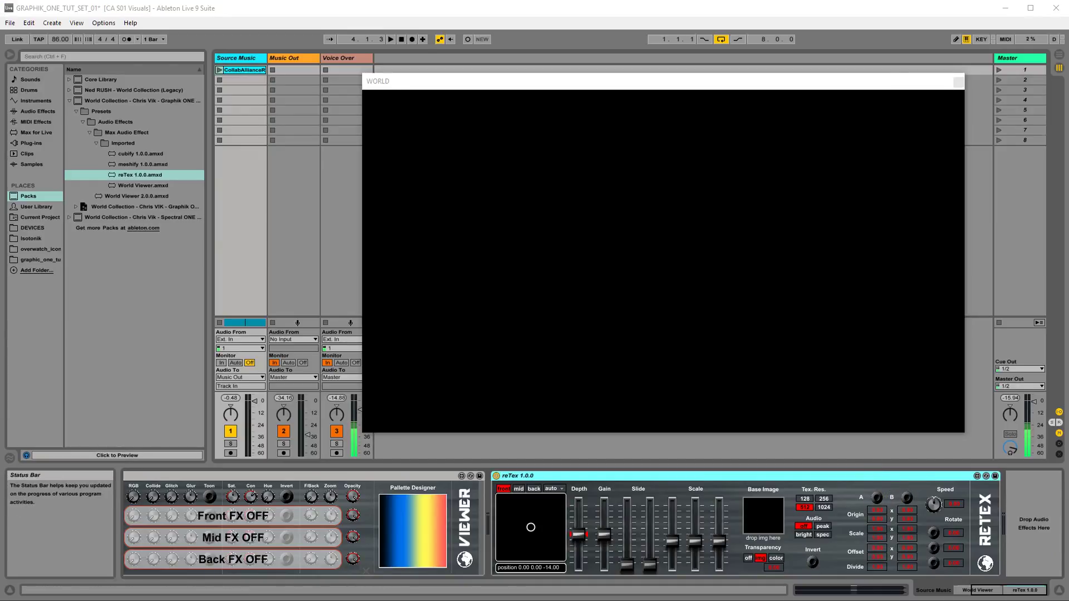
Load the black-and-white spiral as the new device's base image and lower the depth to its minimum
{"action": "left_click_drag", "start_coordinate": [713, 600], "coordinate": [772, 522]}
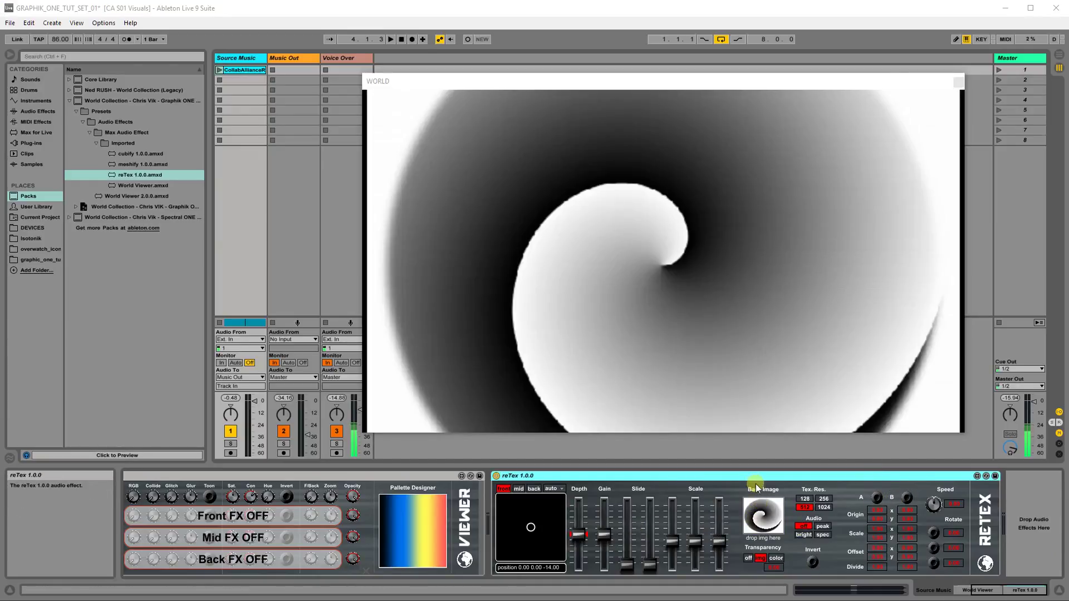
{"action": "left_click", "coordinate": [747, 478]}
{"action": "left_click_drag", "start_coordinate": [579, 535], "coordinate": [592, 572]}
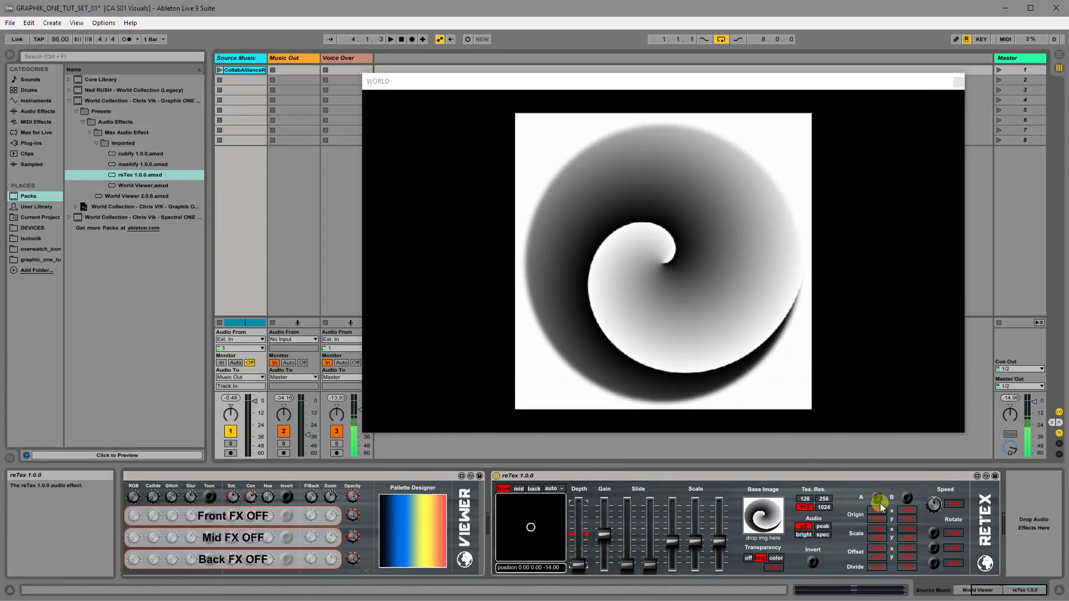
Turn on texture mapping A and try shifting the spiral with the Stage 1 Origin and Offset values, resetting them
{"action": "left_click", "coordinate": [877, 498]}
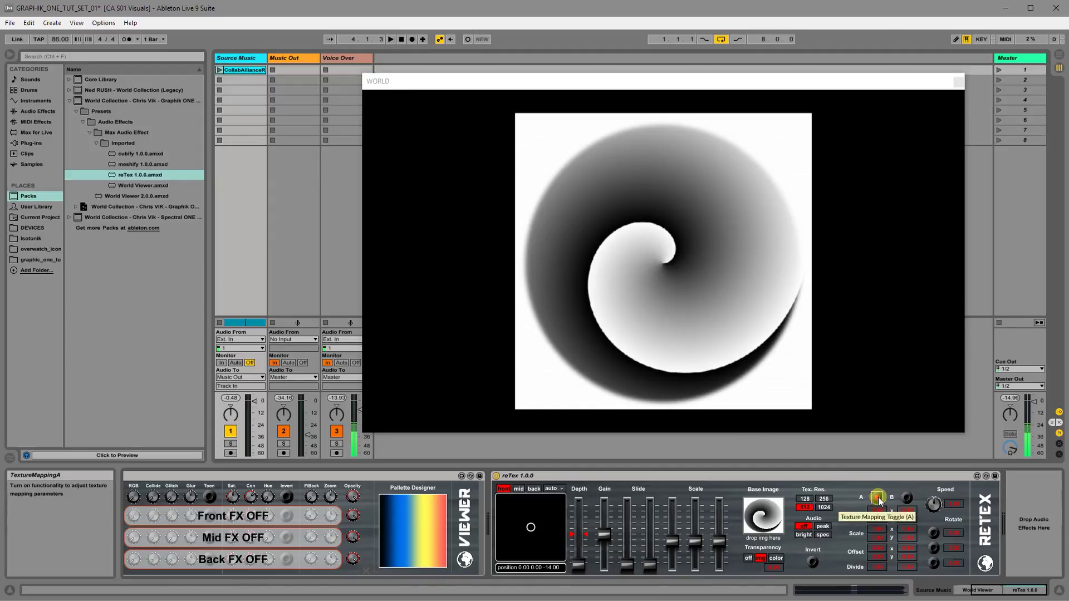
{"action": "left_click_drag", "start_coordinate": [882, 512], "coordinate": [857, 533]}
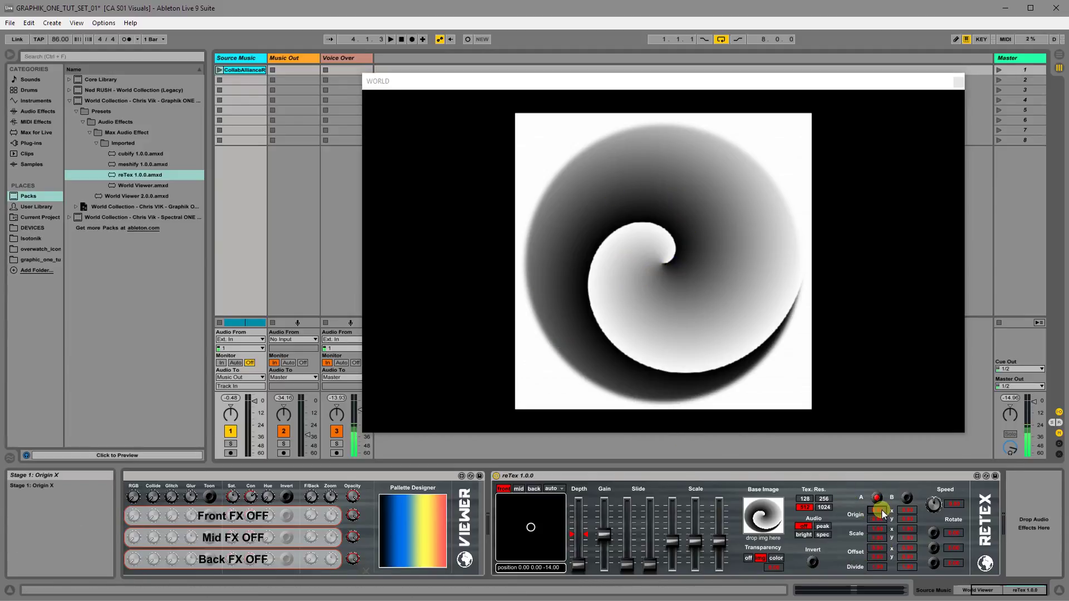
{"action": "left_click_drag", "start_coordinate": [881, 512], "coordinate": [880, 555]}
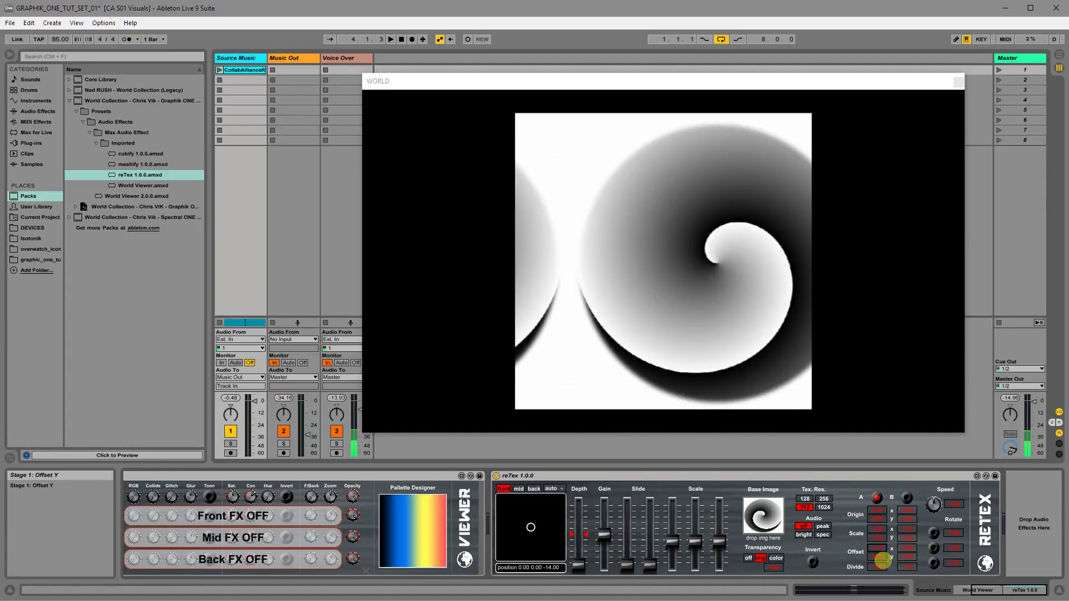
{"action": "key", "text": "Delete"}
Try tiling the spiral into an 8 by 8 grid with Stage 1 Scale, and reset the scale
{"action": "mouse_move", "coordinate": [878, 530]}
{"action": "left_mouse_down"}
{"action": "mouse_move", "coordinate": [878, 519]}
{"action": "mouse_move", "coordinate": [880, 537]}
{"action": "left_mouse_up"}
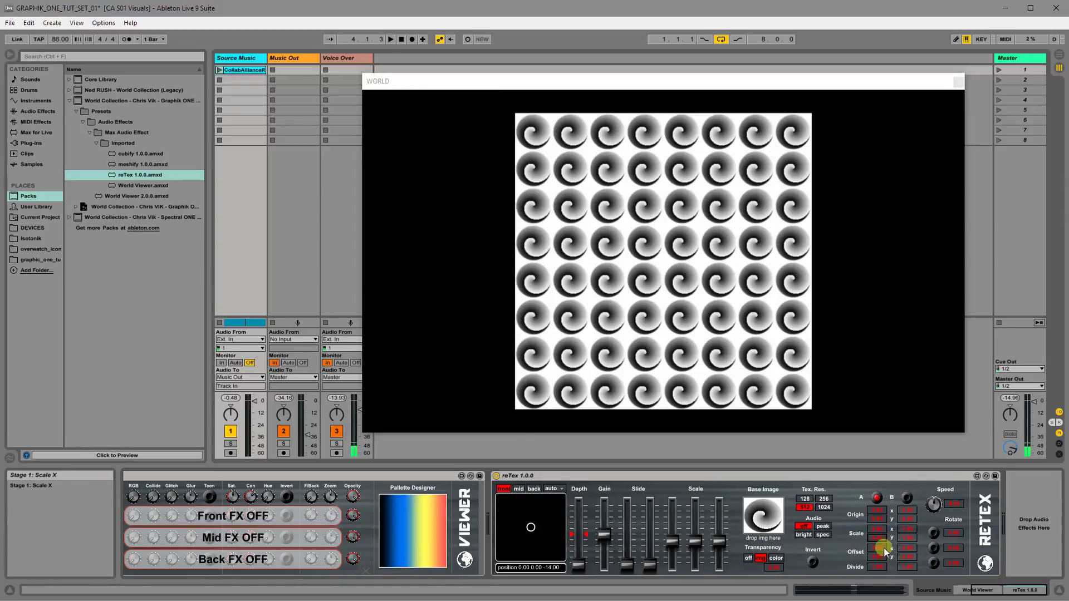
{"action": "left_click_drag", "start_coordinate": [880, 529], "coordinate": [878, 534]}
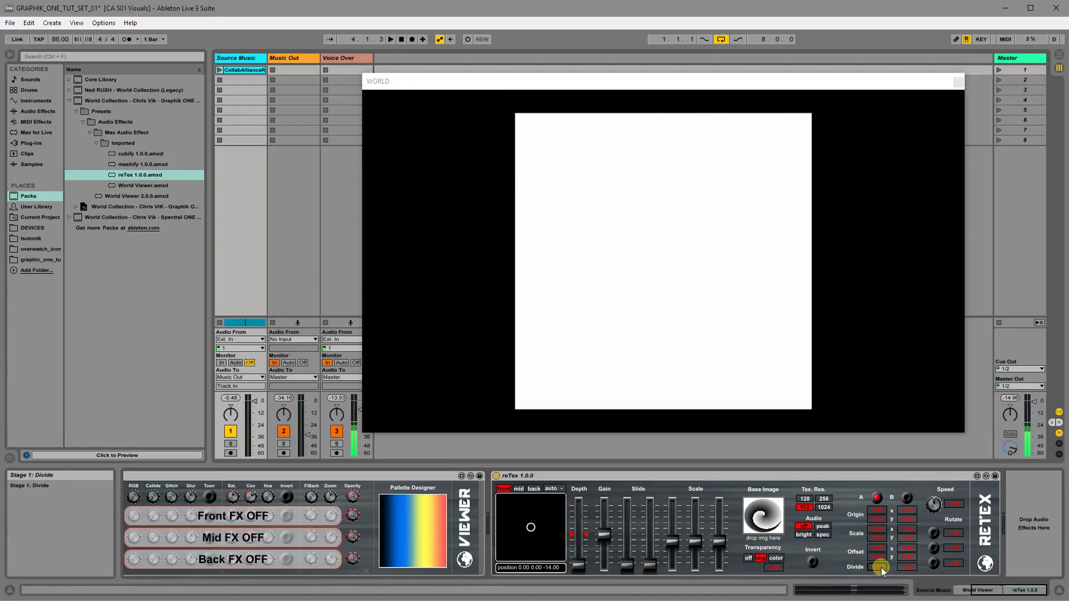
{"action": "double_click", "coordinate": [877, 537]}
Try different Stage 1 Divide values on the spiral, including 6, and return it to undivided
{"action": "left_click_drag", "start_coordinate": [881, 569], "coordinate": [881, 476]}
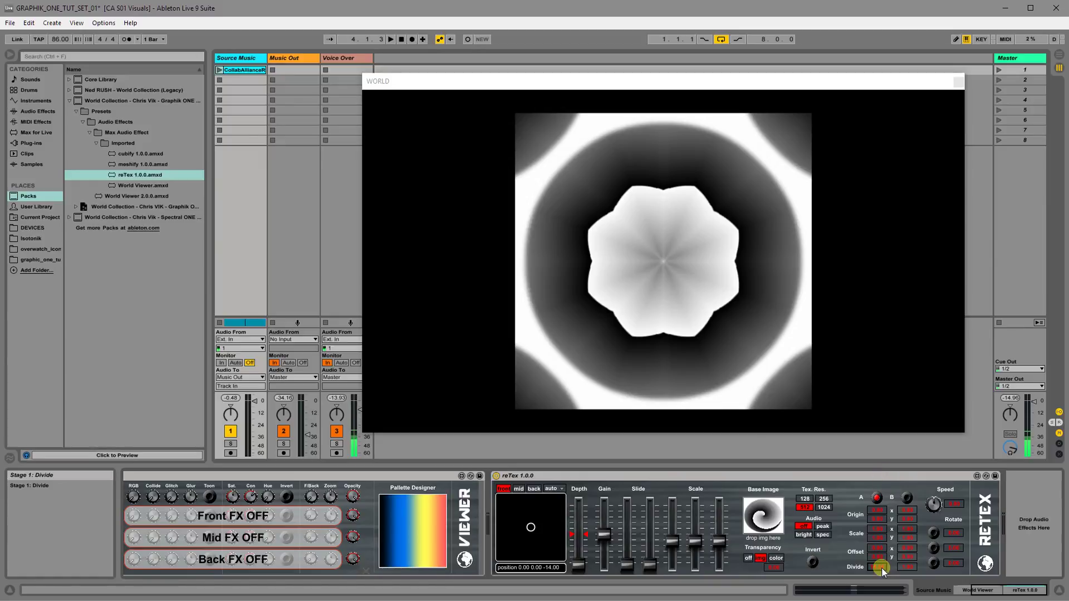
{"action": "type", "text": "6"}
{"action": "key", "text": "Return"}
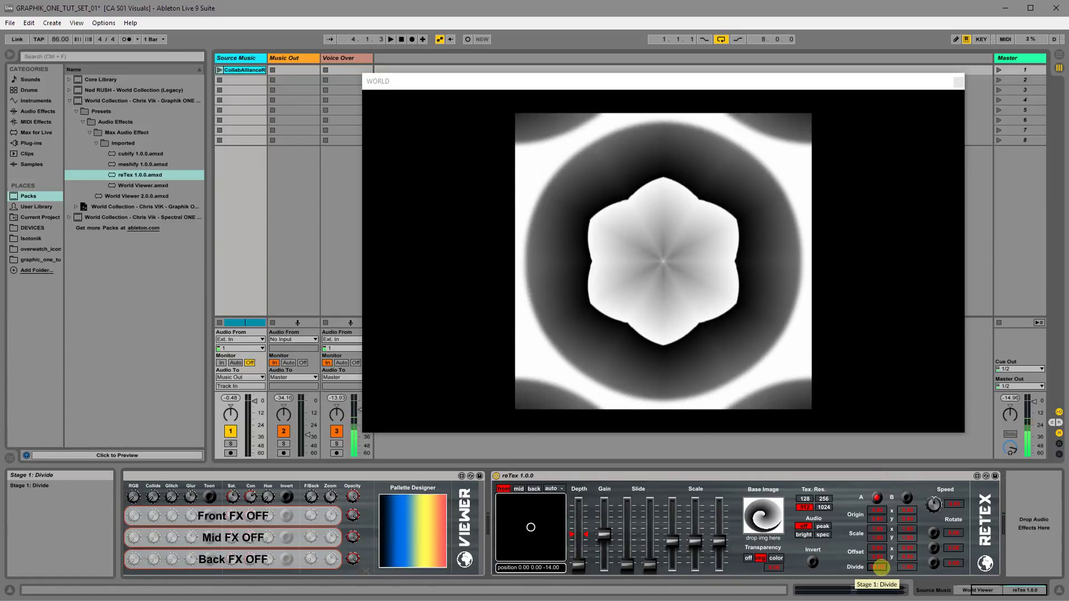
{"action": "left_click_drag", "start_coordinate": [880, 568], "coordinate": [876, 570]}
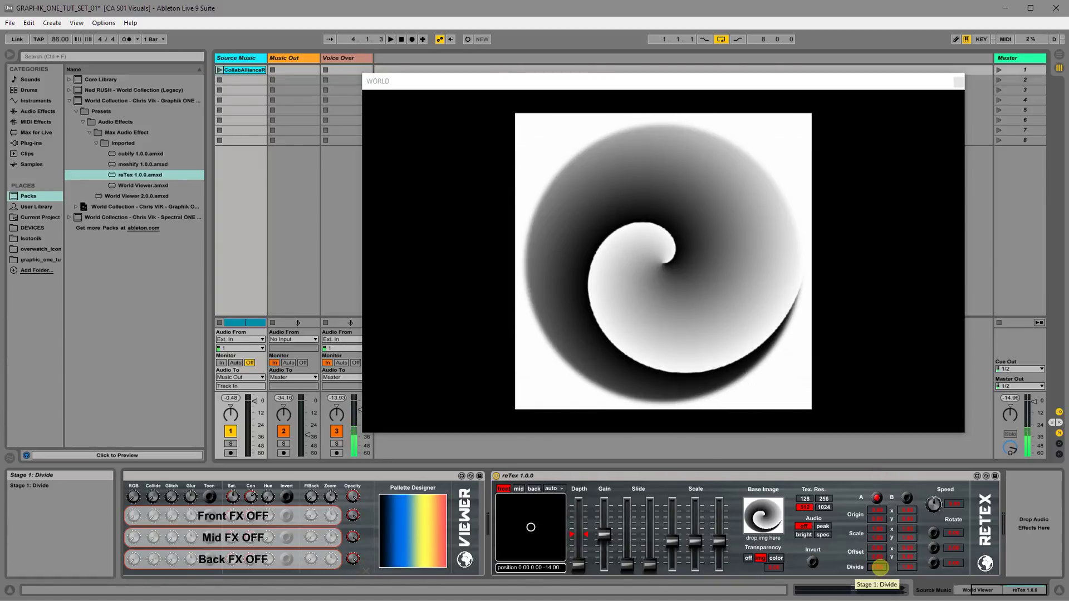
Turn on texture mapping B, tile the spiral 2 by 2 with Stage 1 Scale and mirror it with Stage 1 Divide
{"action": "left_click", "coordinate": [907, 500]}
{"action": "left_click", "coordinate": [899, 547]}
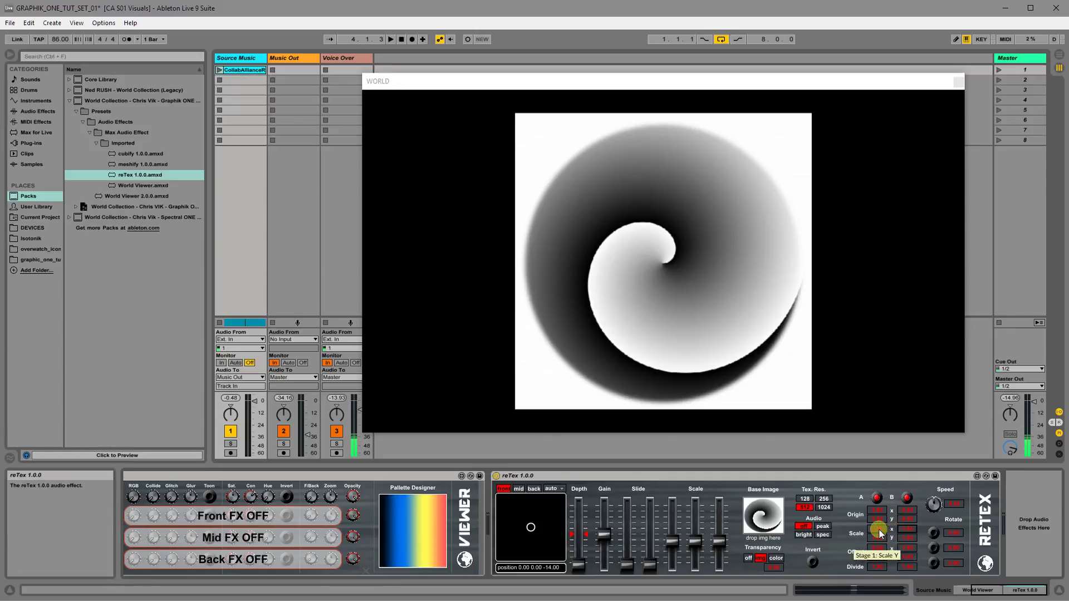
{"action": "left_click_drag", "start_coordinate": [879, 529], "coordinate": [882, 541]}
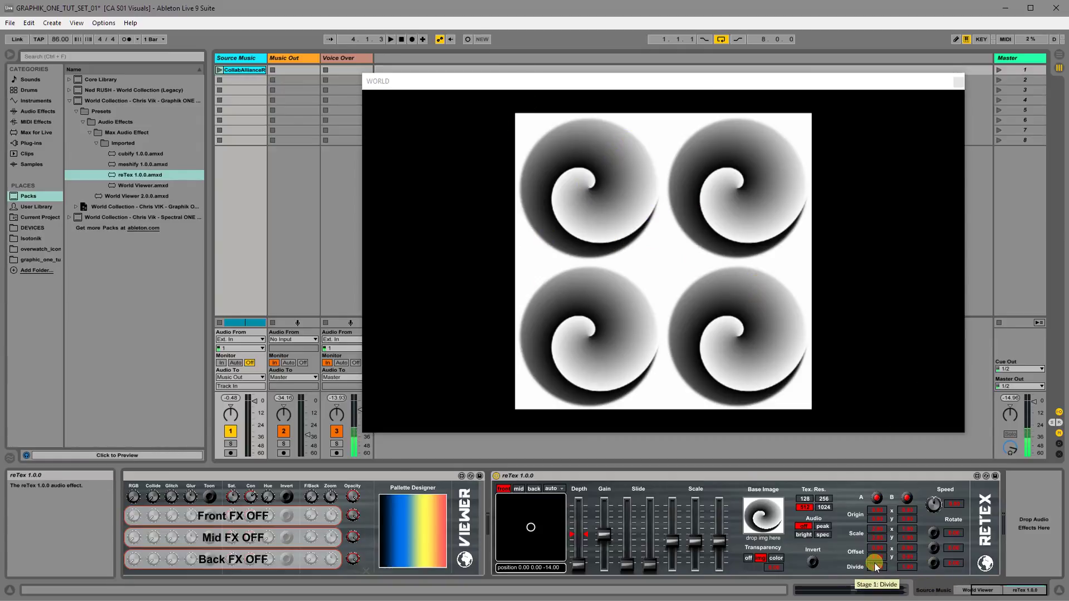
{"action": "left_click_drag", "start_coordinate": [878, 569], "coordinate": [878, 564]}
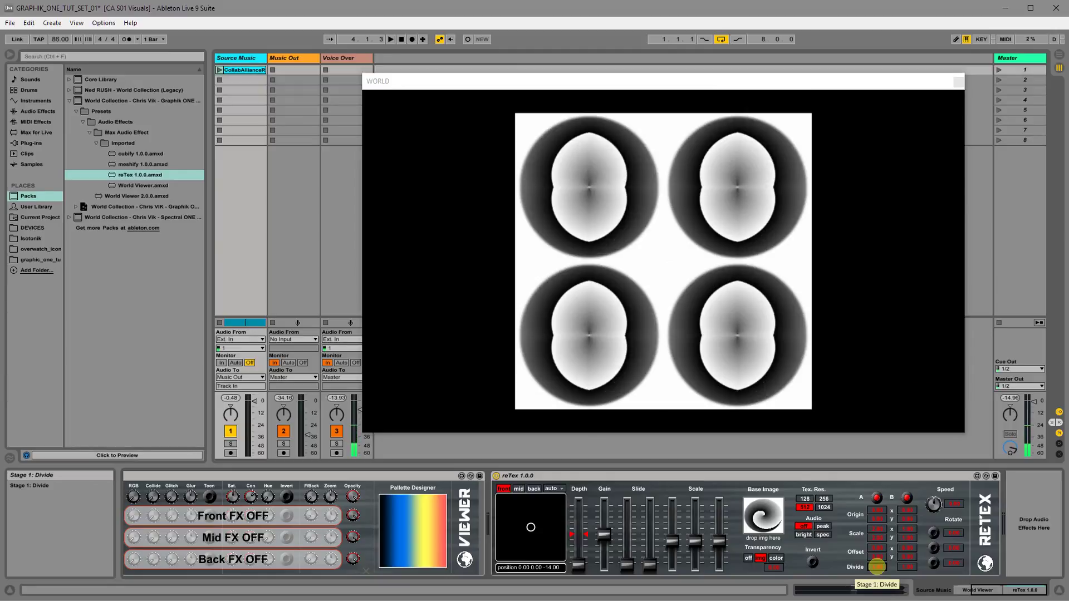
Reset the Stage 1 Scale and tile the texture 2 by 2 with Stage 2 Scale X and Y instead
{"action": "left_click_drag", "start_coordinate": [880, 509], "coordinate": [880, 509]}
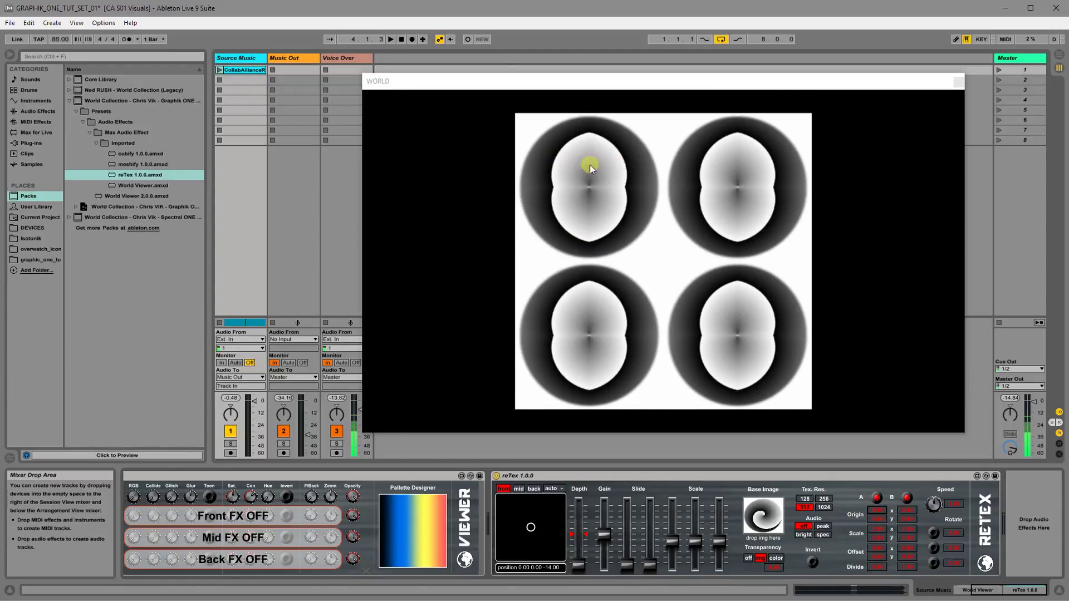
{"action": "left_click_drag", "start_coordinate": [877, 510], "coordinate": [875, 538]}
{"action": "double_click", "coordinate": [876, 531]}
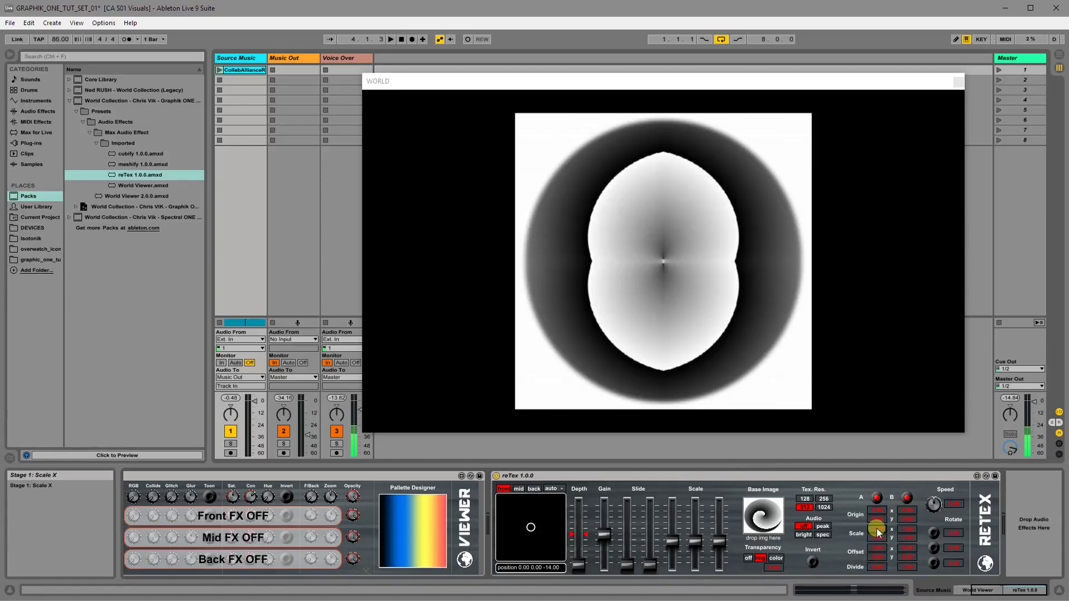
{"action": "double_click", "coordinate": [907, 529]}
{"action": "double_click", "coordinate": [908, 538]}
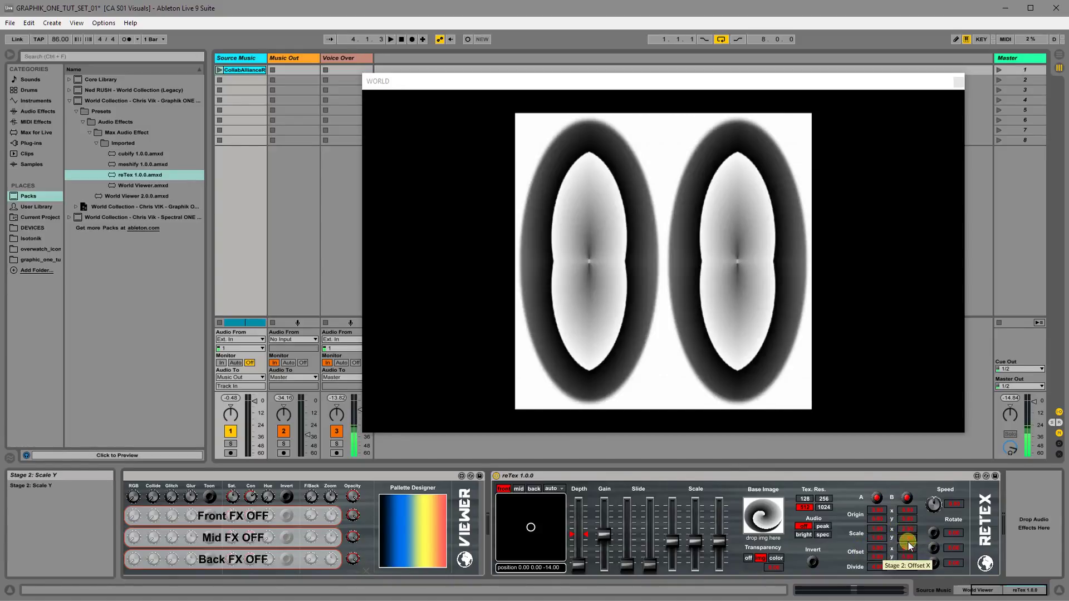
Reset the Stage 1 Divide, divide the tiled texture with Stage 2 Divide instead, and try the Stage 1 Origin
{"action": "left_click", "coordinate": [874, 566]}
{"action": "double_click", "coordinate": [903, 567]}
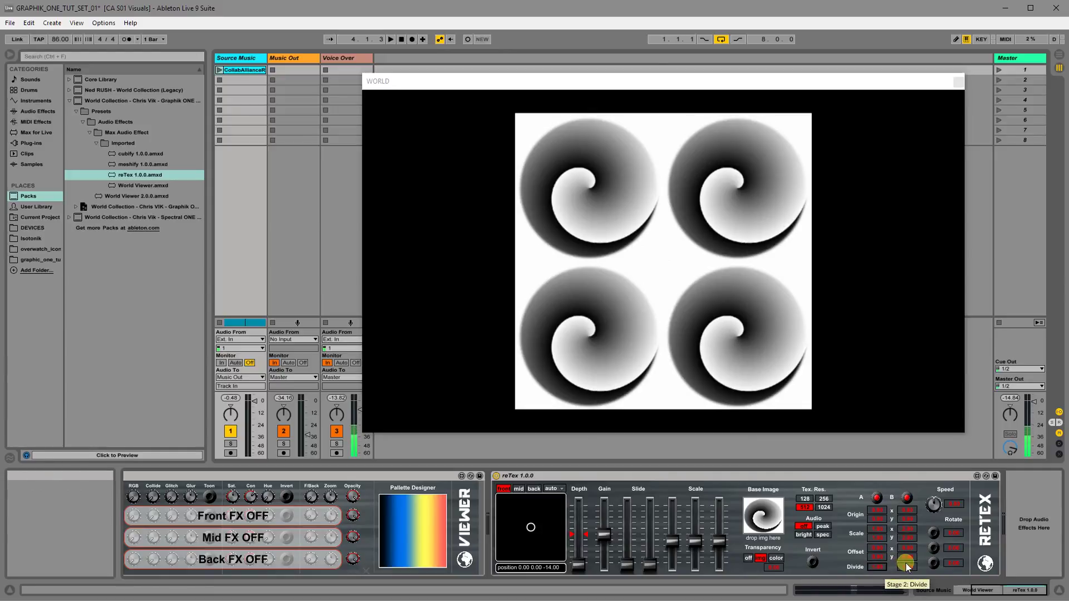
{"action": "left_click_drag", "start_coordinate": [906, 569], "coordinate": [907, 573]}
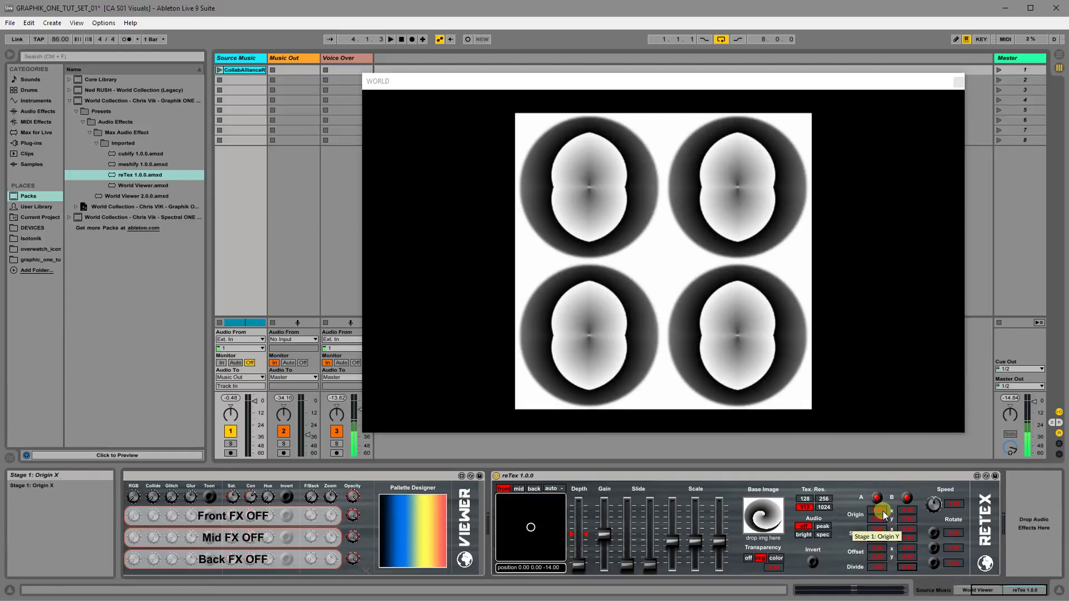
{"action": "mouse_move", "coordinate": [883, 510]}
{"action": "left_mouse_down"}
{"action": "mouse_move", "coordinate": [864, 413]}
{"action": "mouse_move", "coordinate": [877, 499]}
{"action": "left_mouse_up"}
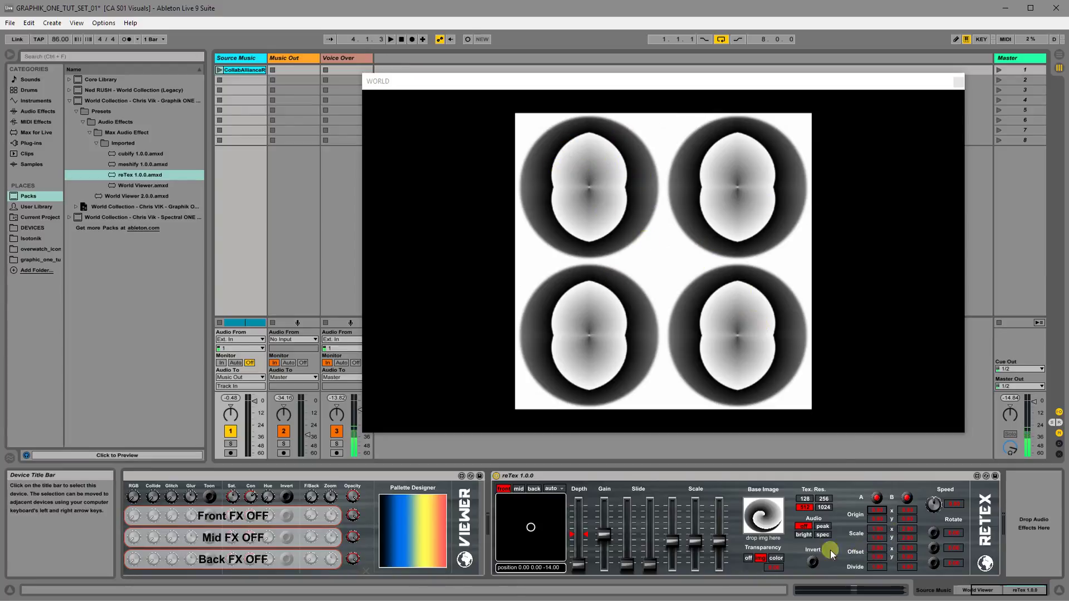
Try mirroring the tiled spiral into petals with Stage 1 Divide, sweep Stage 1 Origin X, and clear the Divide values
{"action": "left_click", "coordinate": [834, 477]}
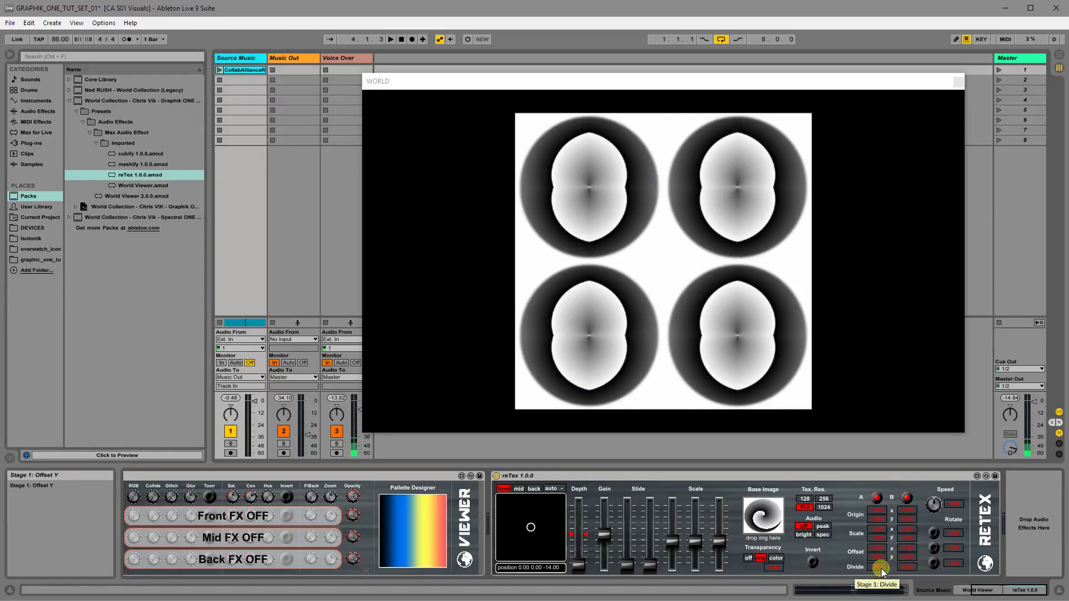
{"action": "left_click_drag", "start_coordinate": [879, 559], "coordinate": [845, 475]}
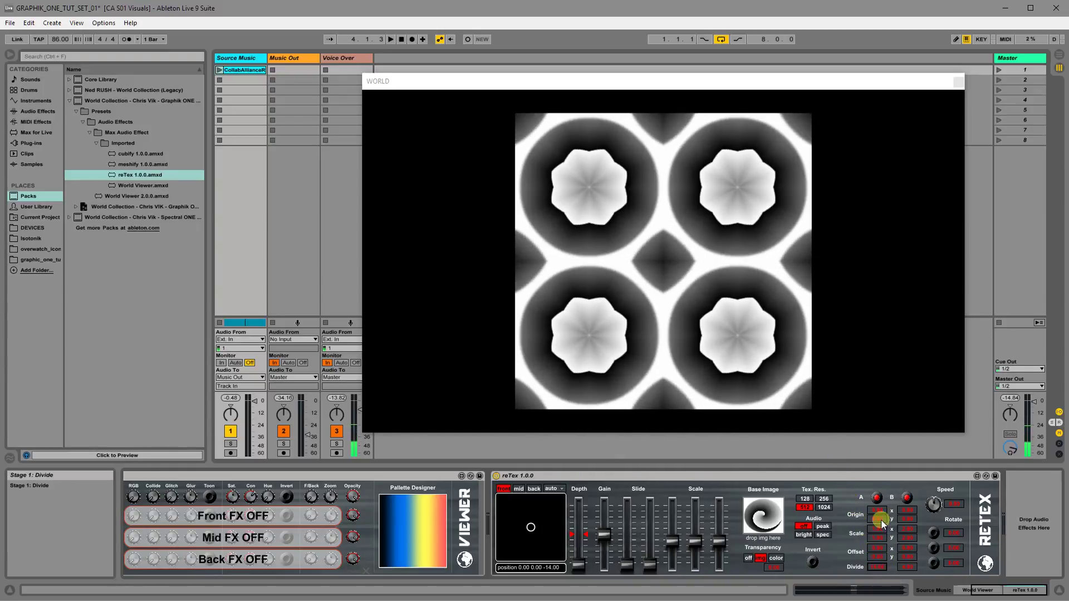
{"action": "left_click_drag", "start_coordinate": [906, 567], "coordinate": [874, 478]}
{"action": "left_click_drag", "start_coordinate": [879, 511], "coordinate": [907, 511]}
{"action": "left_click_drag", "start_coordinate": [876, 568], "coordinate": [876, 550]}
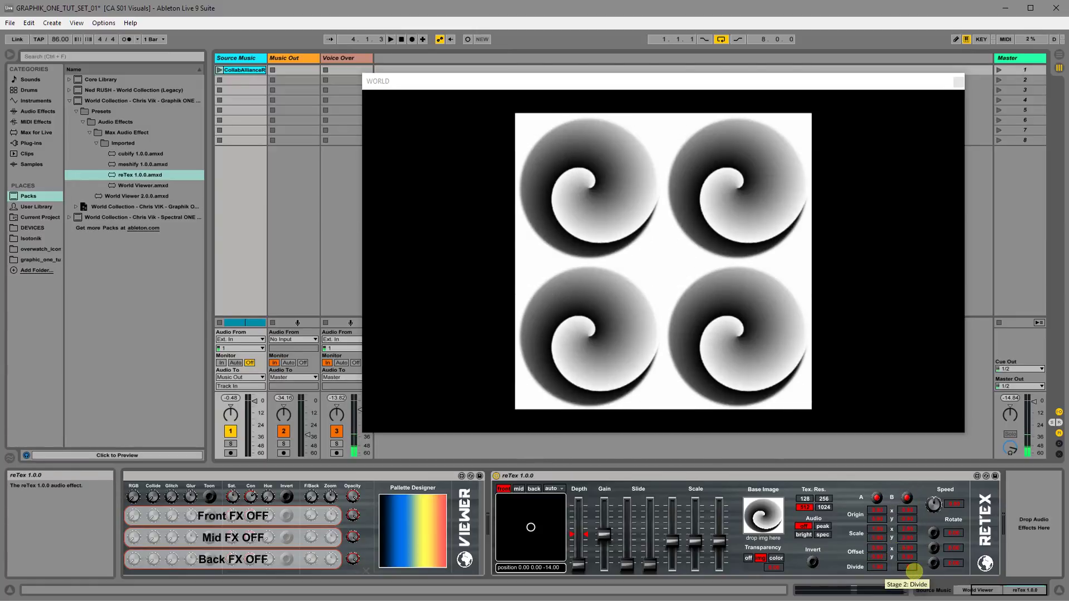
Set Divide to 16 on the tiled spirals and try moving the Stage 1 Origin X
{"action": "type", "text": "16"}
{"action": "key", "text": "Return"}
{"action": "left_click_drag", "start_coordinate": [879, 510], "coordinate": [931, 506]}
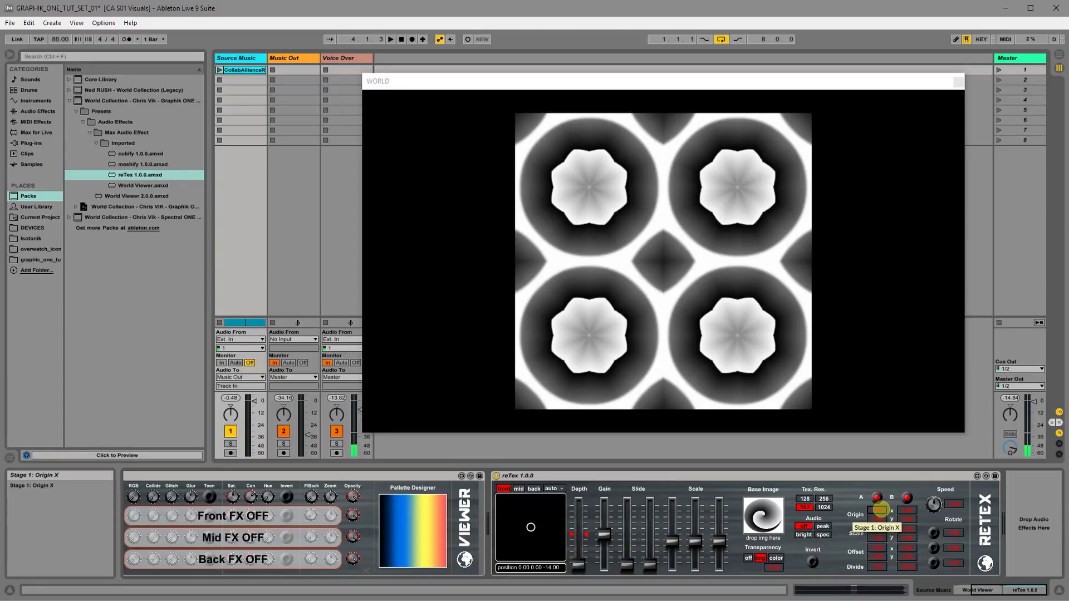
Show the reTex Stage 1 Origin X automation in a new arrangement lane and move the WORLD window away from the tracks
{"action": "right_click", "coordinate": [906, 511]}
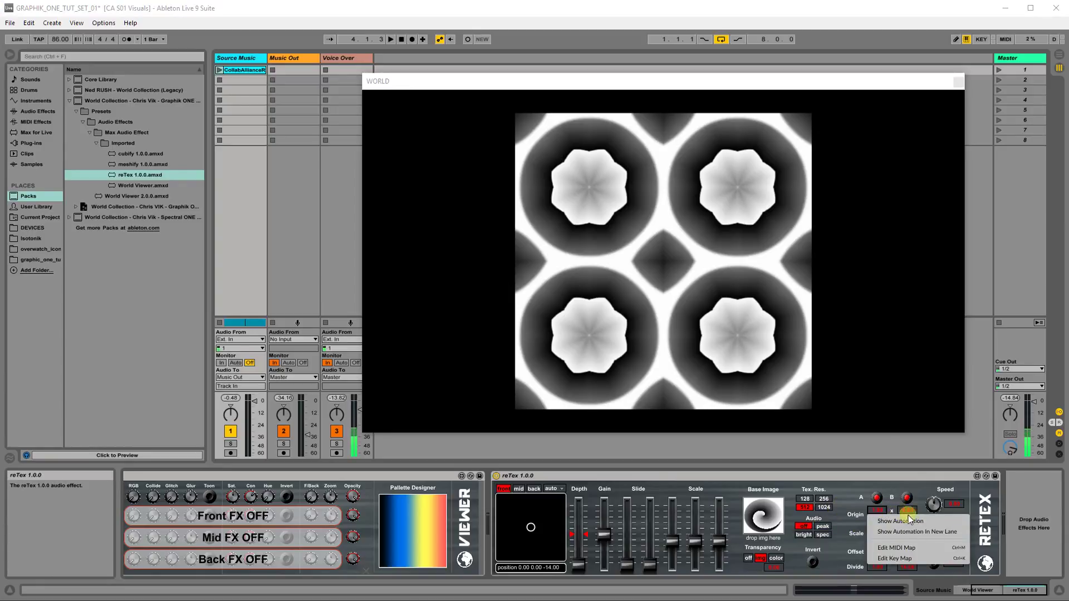
{"action": "left_click", "coordinate": [921, 536]}
{"action": "left_click_drag", "start_coordinate": [587, 84], "coordinate": [654, 264]}
{"action": "left_click", "coordinate": [240, 209]}
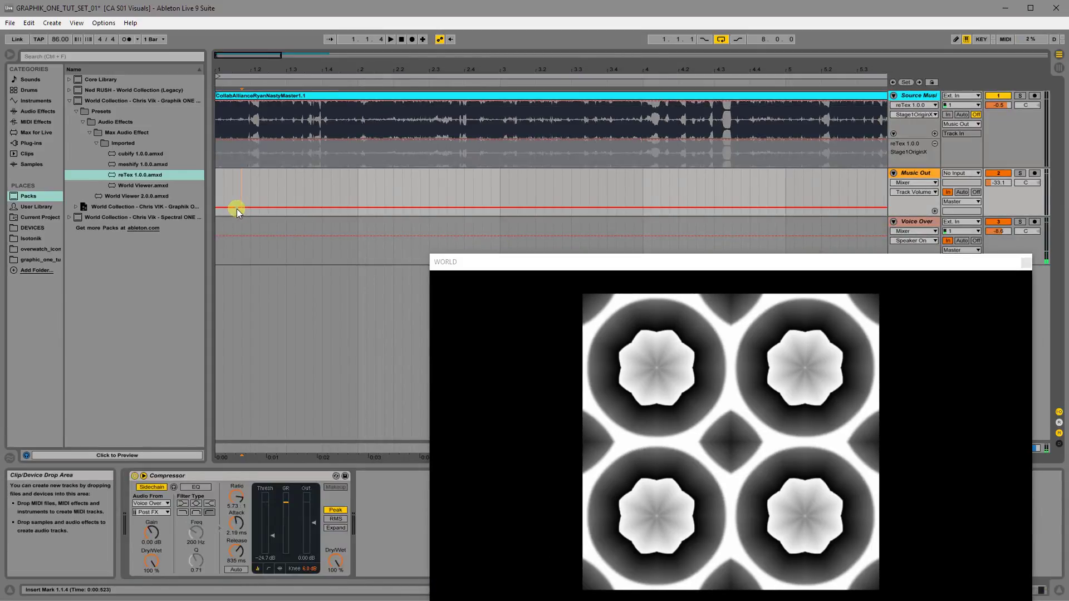
{"action": "left_click_drag", "start_coordinate": [231, 208], "coordinate": [361, 161]}
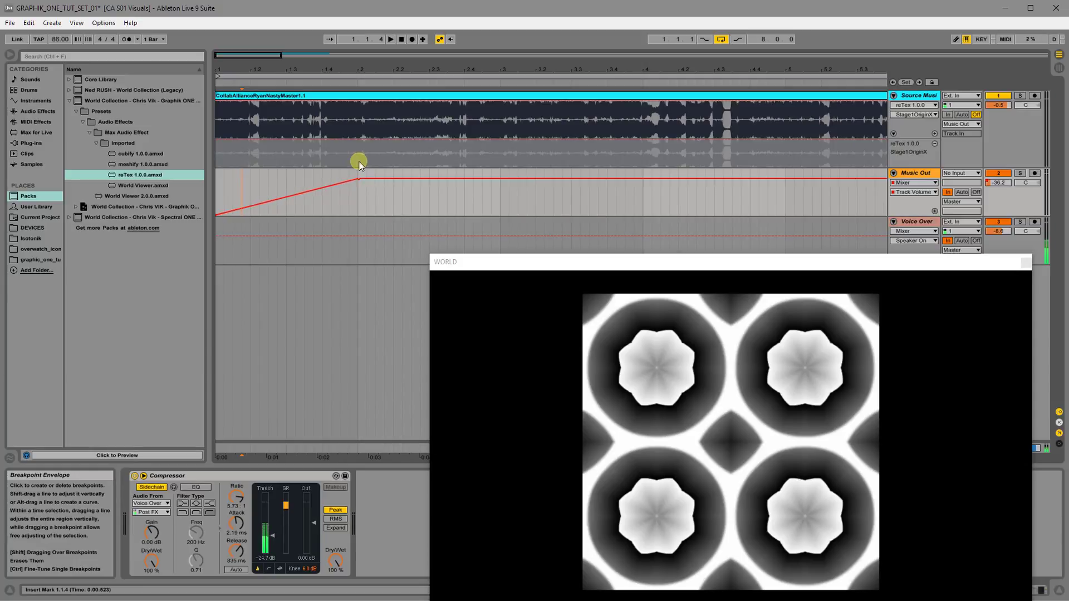
{"action": "key", "text": "space"}
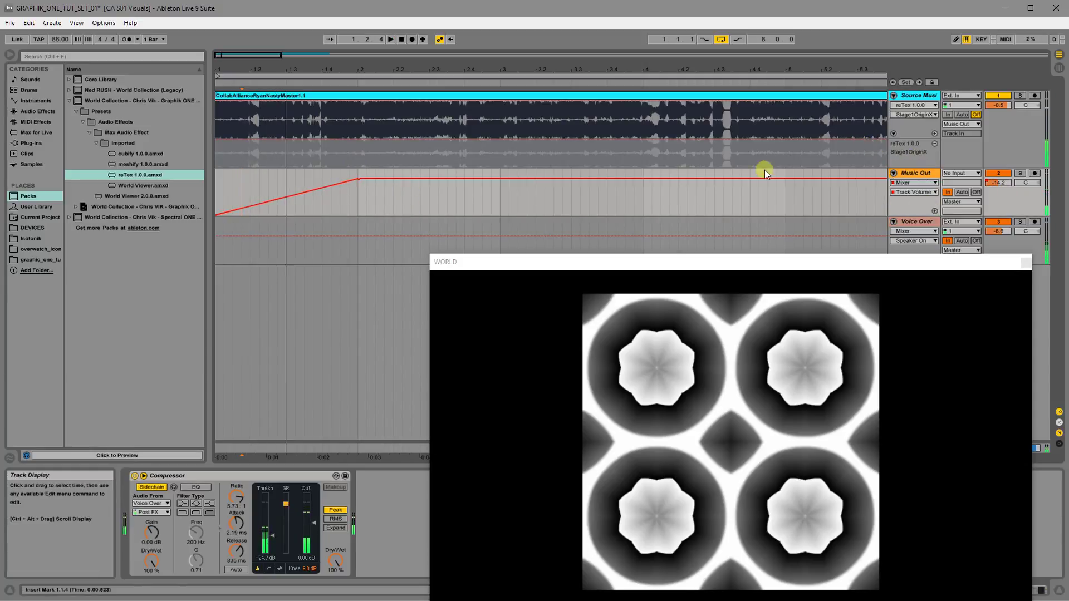
{"action": "left_click", "coordinate": [358, 179]}
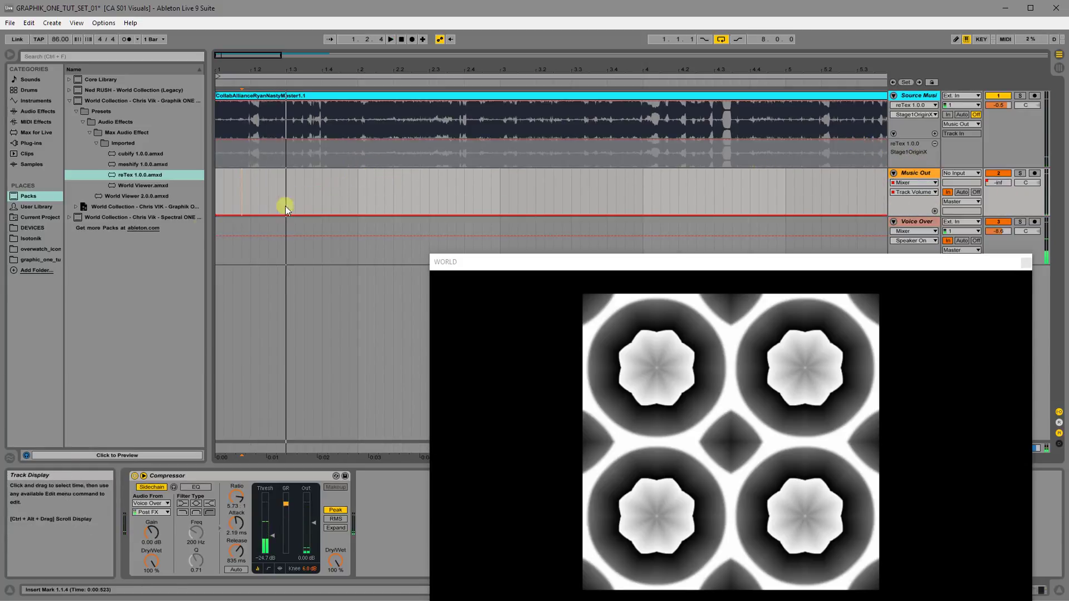
{"action": "left_click", "coordinate": [215, 215]}
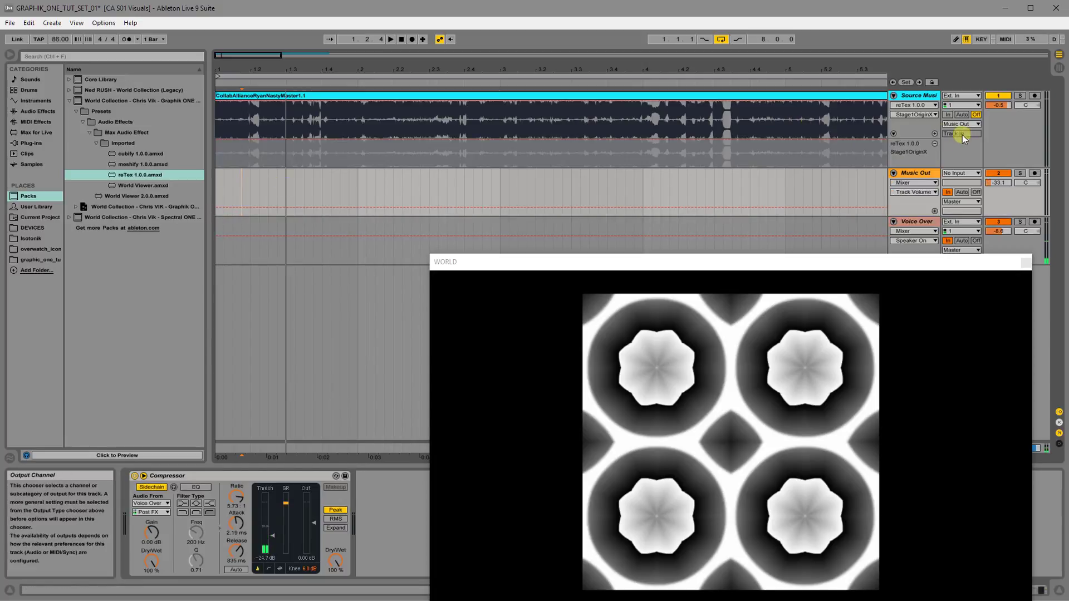
Draw a rising Stage 1 Origin X automation ramp across the first bar of Source Music and play it back
{"action": "left_click", "coordinate": [279, 101]}
{"action": "left_click_drag", "start_coordinate": [279, 101], "coordinate": [181, 169]}
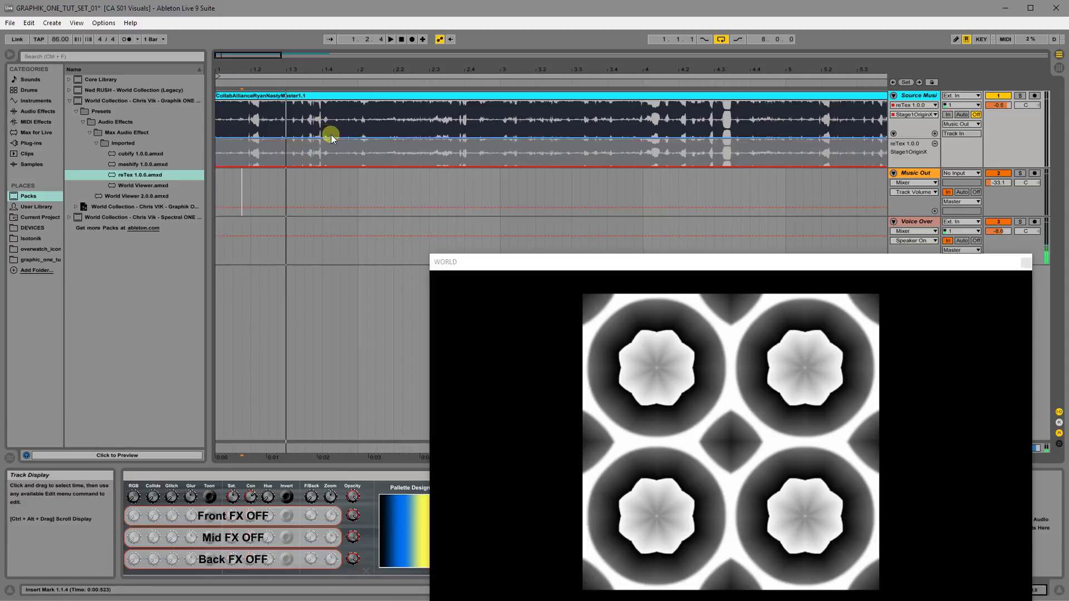
{"action": "left_click_drag", "start_coordinate": [337, 139], "coordinate": [356, 101]}
{"action": "key", "text": "space"}
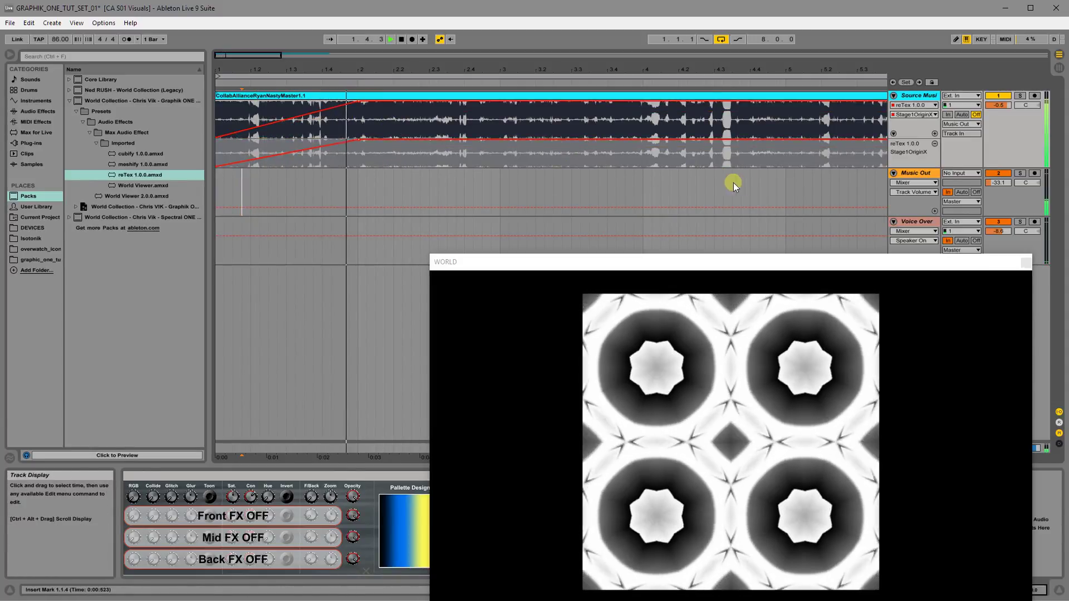
{"action": "key", "text": "space"}
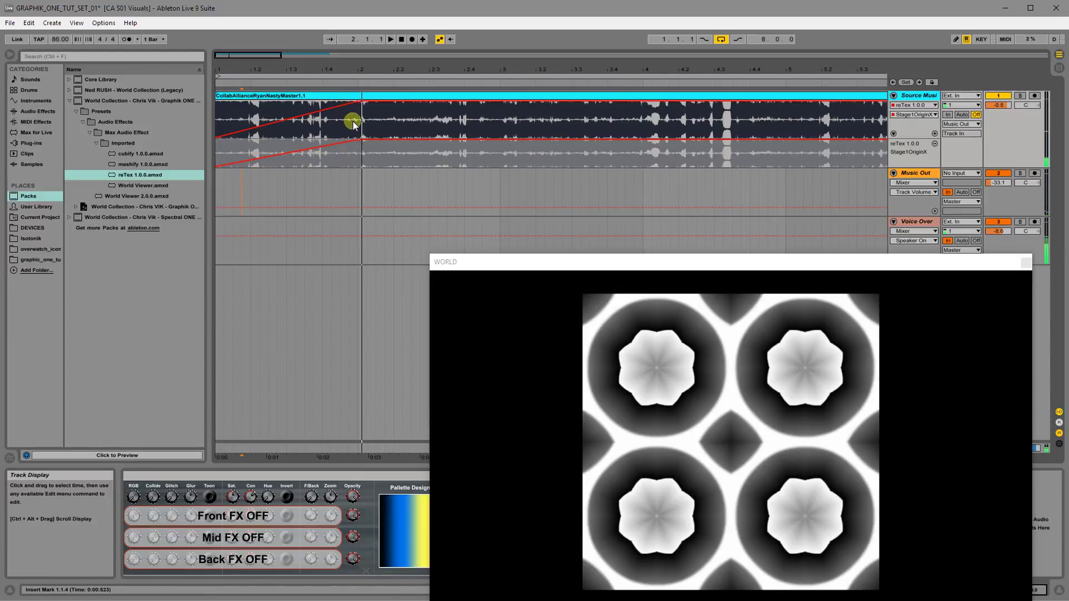
Show the Origin X ramp in its own automation lane and duplicate the first bar's ramp five times along the timeline
{"action": "left_click", "coordinate": [935, 133]}
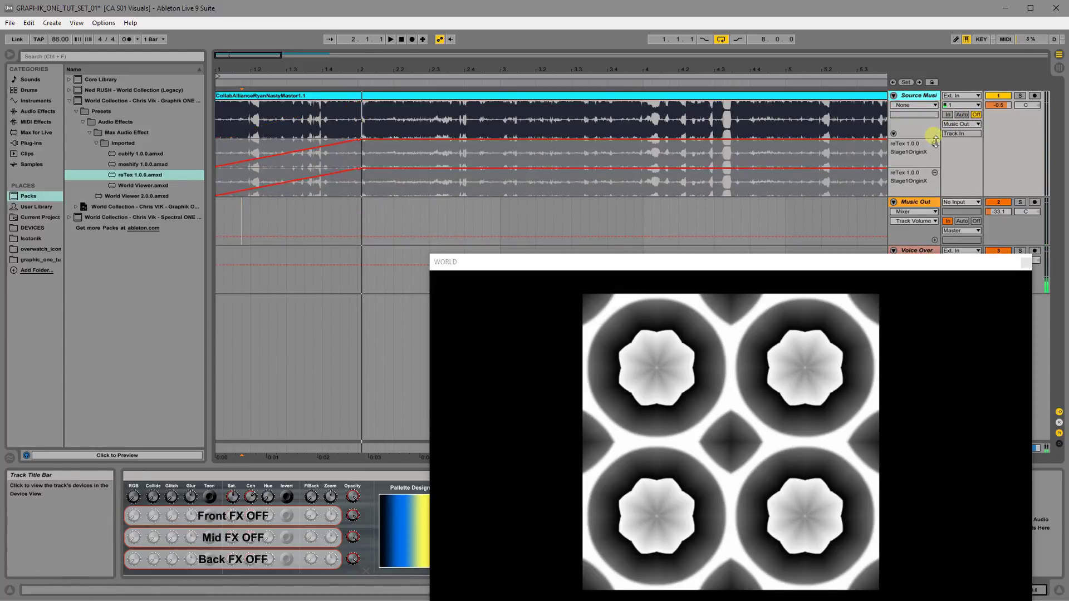
{"action": "left_click_drag", "start_coordinate": [359, 151], "coordinate": [212, 167]}
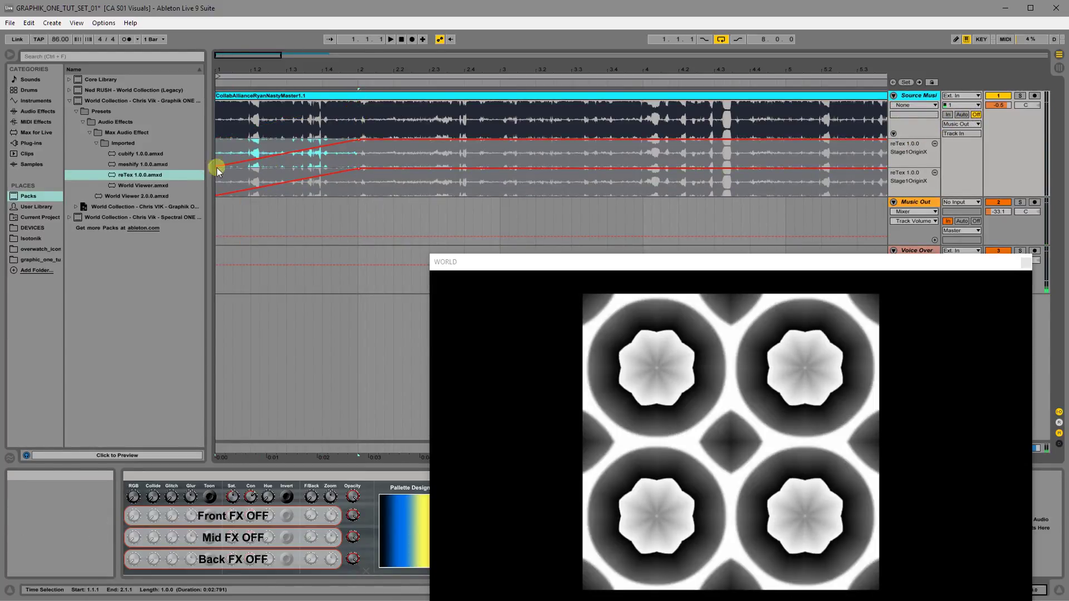
{"action": "key", "text": "ctrl+d"}
{"action": "key", "text": "ctrl+d"}
{"action": "key", "text": "ctrl+d"}
{"action": "key", "text": "ctrl+d"}
{"action": "key", "text": "ctrl+d"}
{"action": "key", "text": "Home"}
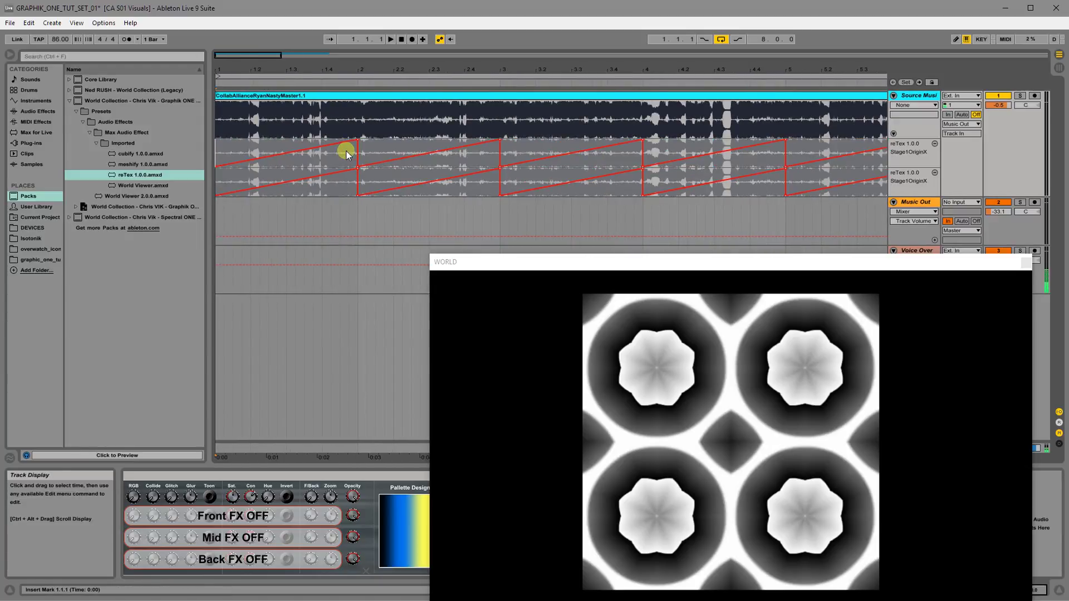
Play the repeating automation, return to the Session view and move the WORLD window back above the devices
{"action": "key", "text": "space"}
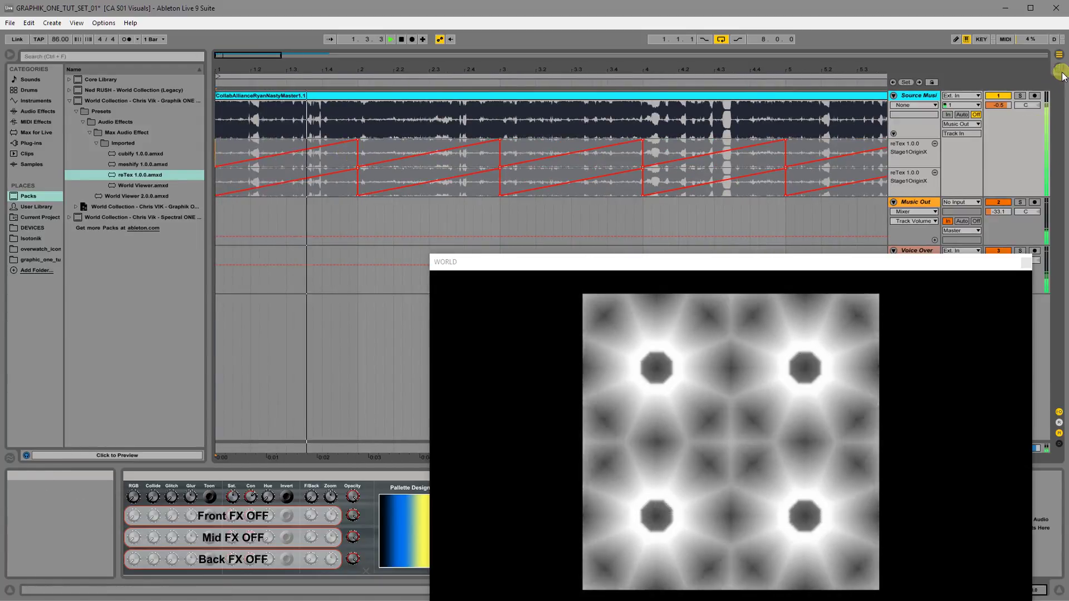
{"action": "left_click", "coordinate": [1059, 54]}
{"action": "left_click_drag", "start_coordinate": [741, 108], "coordinate": [737, 78]}
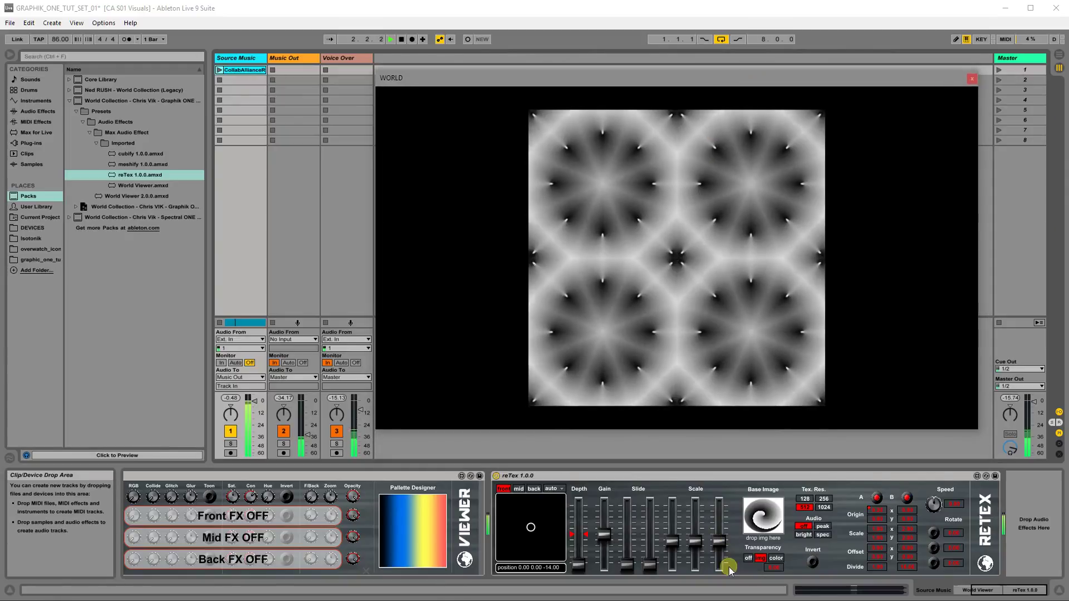
Set the spiral texture's audio reaction to bright, raise its Gain and Slide Down, and watch it during playback
{"action": "left_click", "coordinate": [803, 535]}
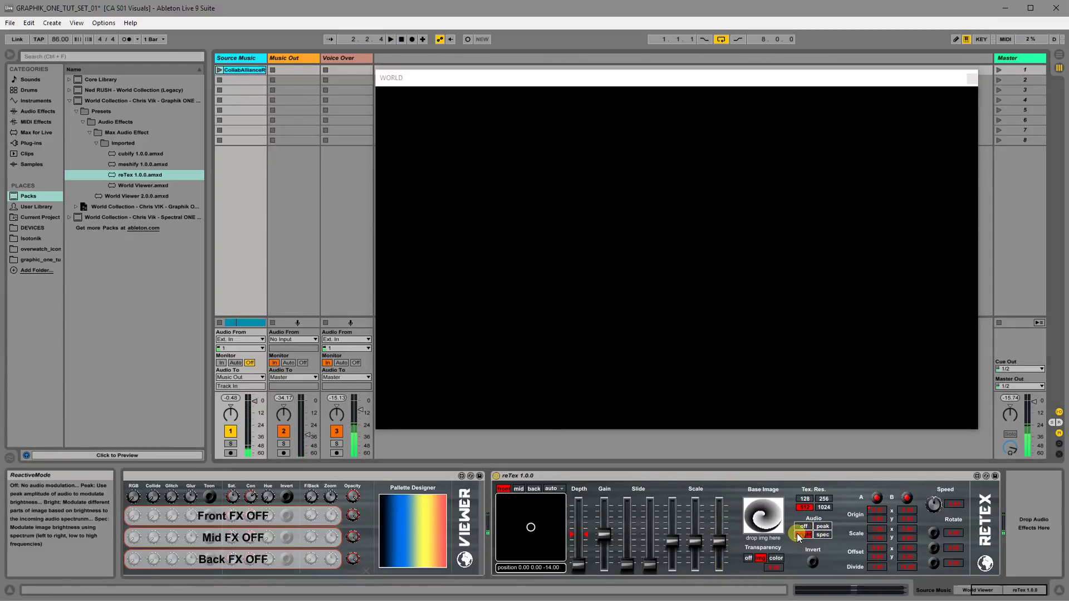
{"action": "left_click_drag", "start_coordinate": [607, 519], "coordinate": [607, 503]}
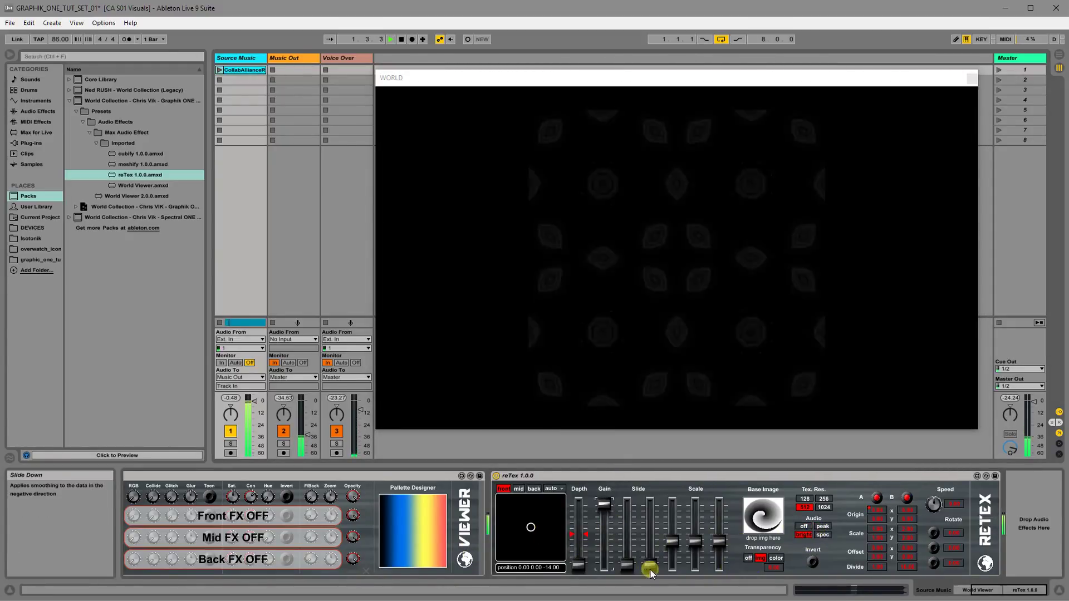
{"action": "left_click_drag", "start_coordinate": [650, 569], "coordinate": [647, 535]}
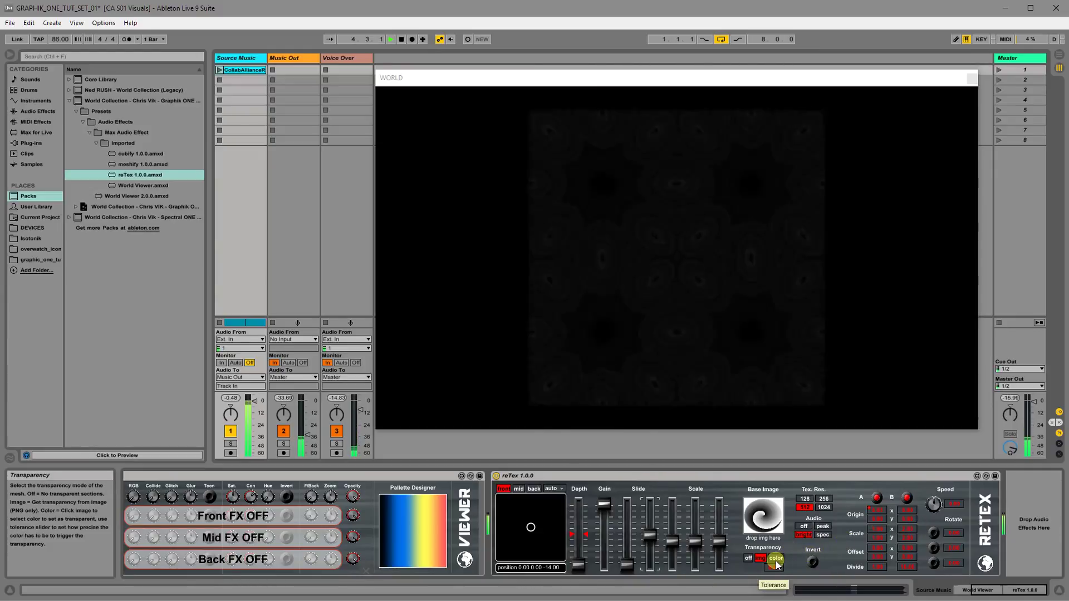
{"action": "key", "text": "space"}
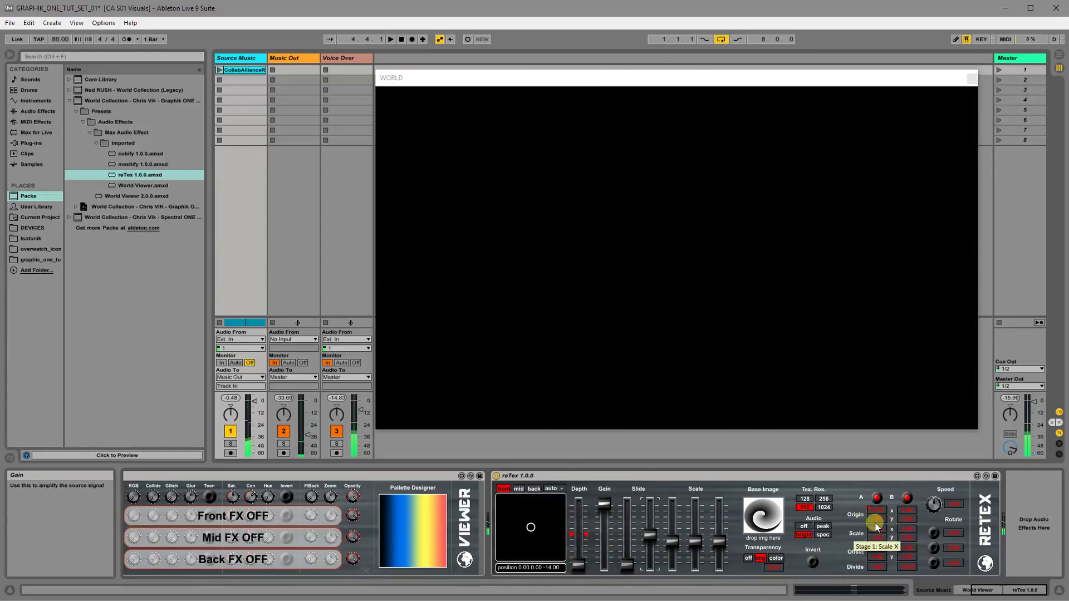
Turn the audio reaction off, make the spiral image's white transparent by color, and adjust the Tolerance
{"action": "left_click", "coordinate": [804, 526]}
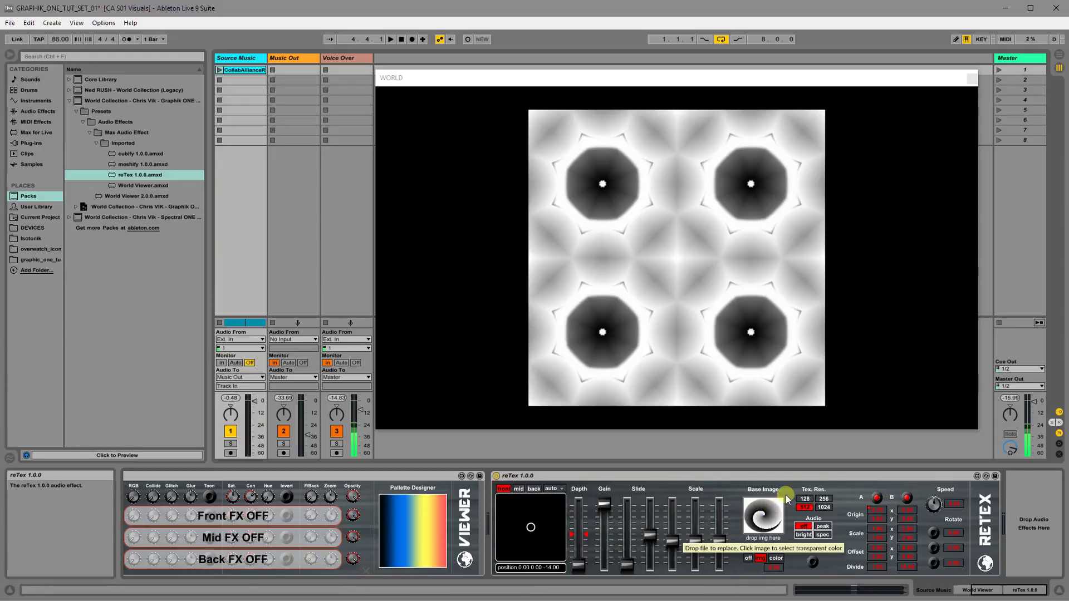
{"action": "left_click", "coordinate": [763, 504]}
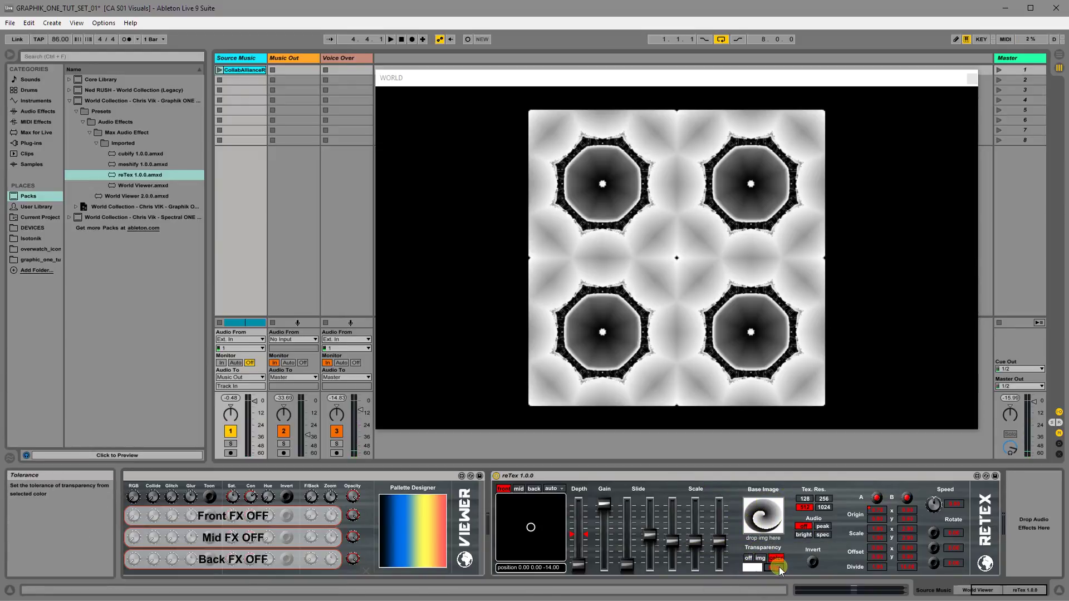
{"action": "mouse_move", "coordinate": [779, 569]}
{"action": "left_mouse_down"}
{"action": "mouse_move", "coordinate": [778, 544]}
{"action": "mouse_move", "coordinate": [768, 568]}
{"action": "left_mouse_up"}
{"action": "key", "text": "space"}
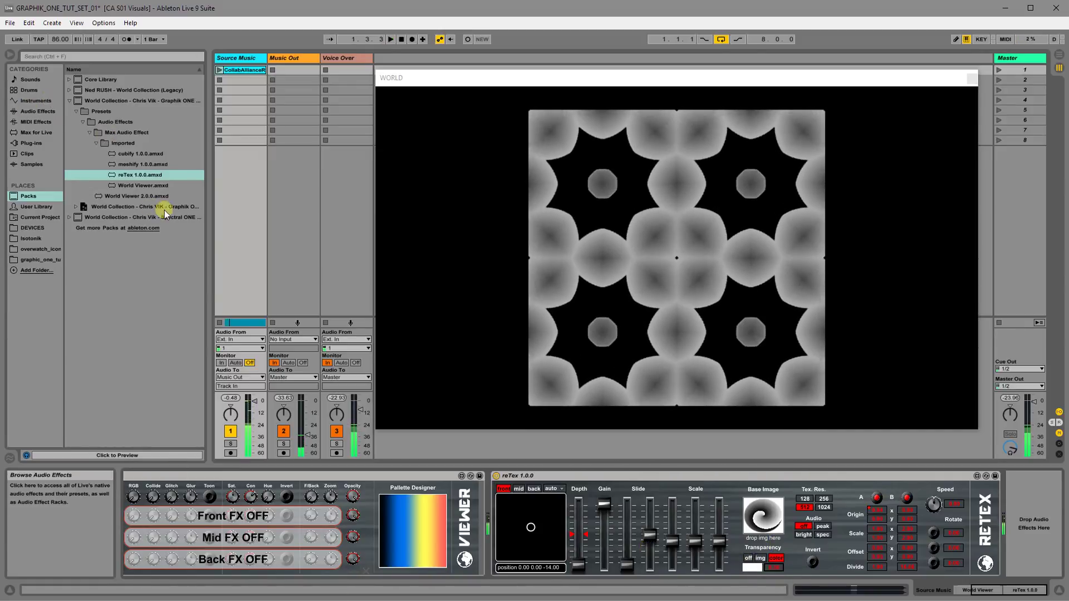
Add a second reTex 1.0.0 device after the first and set its layer to 5
{"action": "left_click", "coordinate": [126, 176]}
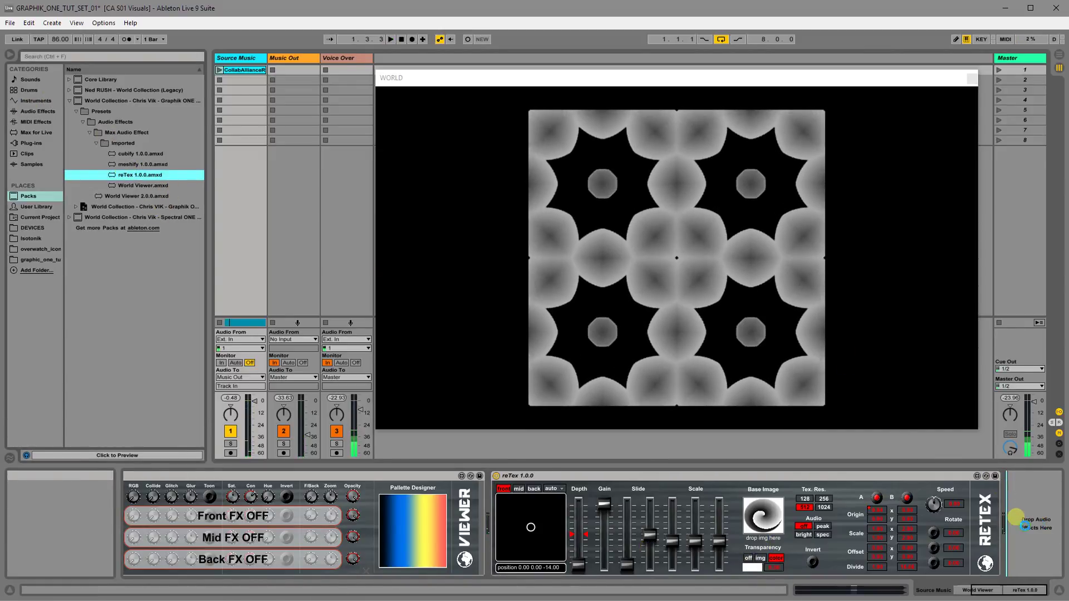
{"action": "left_click_drag", "start_coordinate": [1015, 517], "coordinate": [1015, 518]}
{"action": "left_click", "coordinate": [618, 497]}
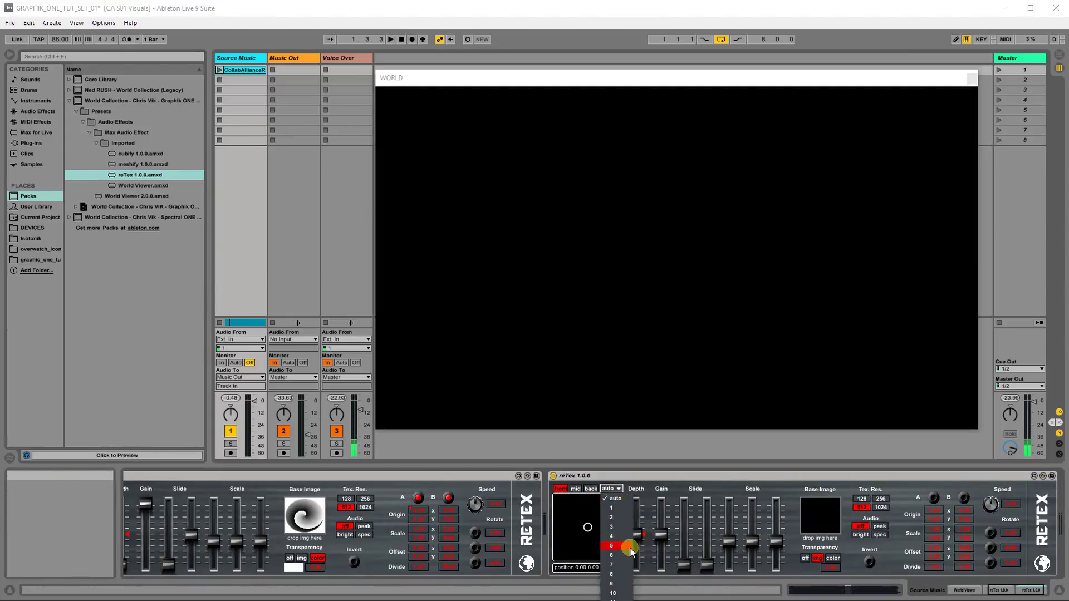
{"action": "left_click", "coordinate": [627, 550]}
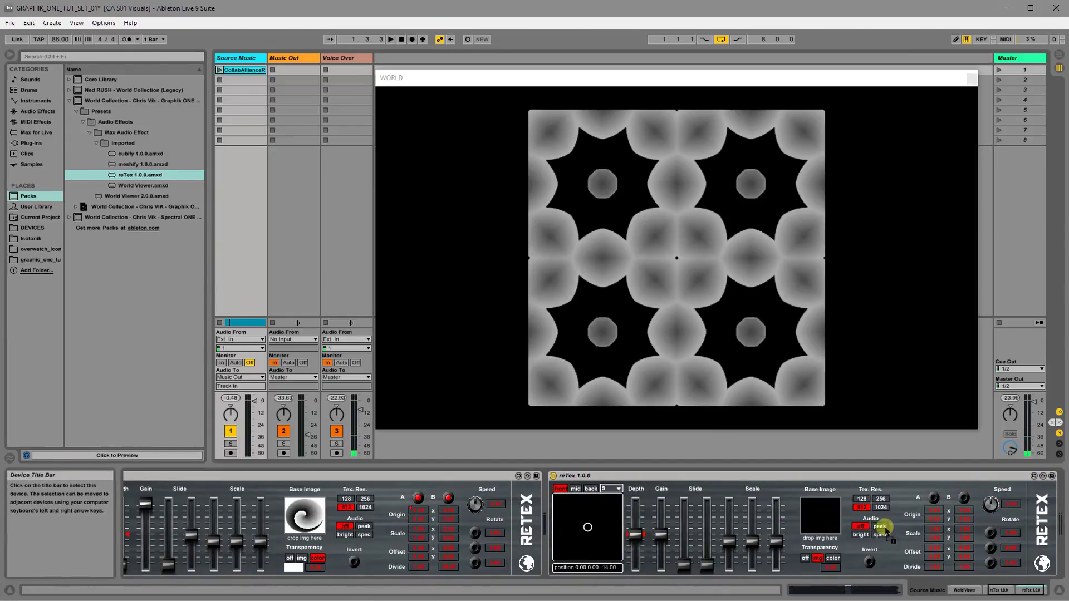
Load the red and purple pinwheel image into the second reTex and lower its Depth
{"action": "left_click_drag", "start_coordinate": [884, 525], "coordinate": [837, 514]}
{"action": "left_click_drag", "start_coordinate": [638, 534], "coordinate": [632, 568]}
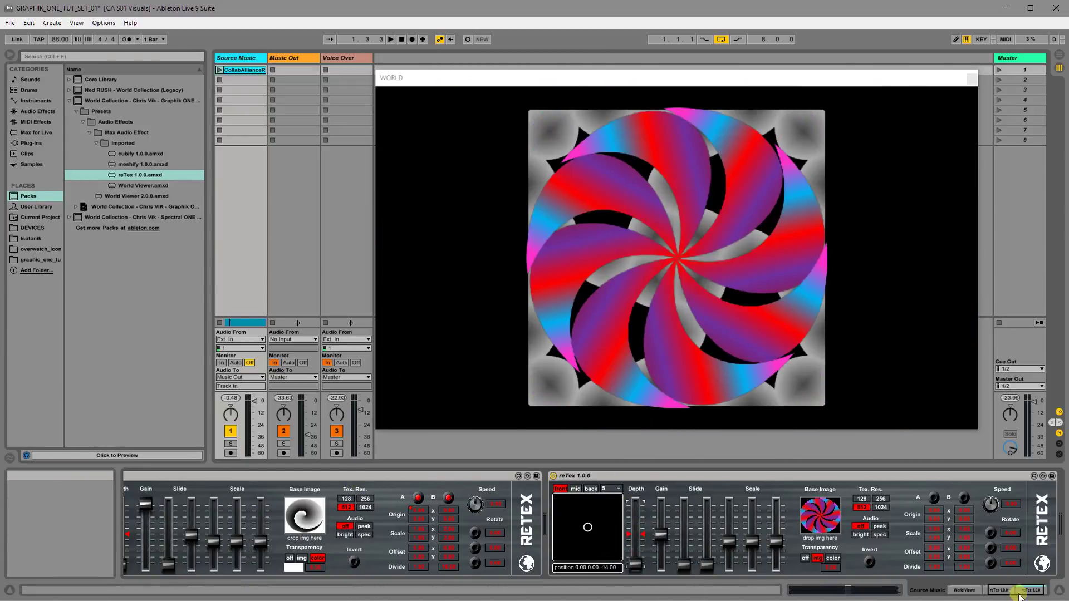
Try layer 2 for the first reTex with the spiral image and set its layer to 6
{"action": "left_click_drag", "start_coordinate": [1021, 597], "coordinate": [1002, 596]}
{"action": "left_click", "coordinate": [354, 489]}
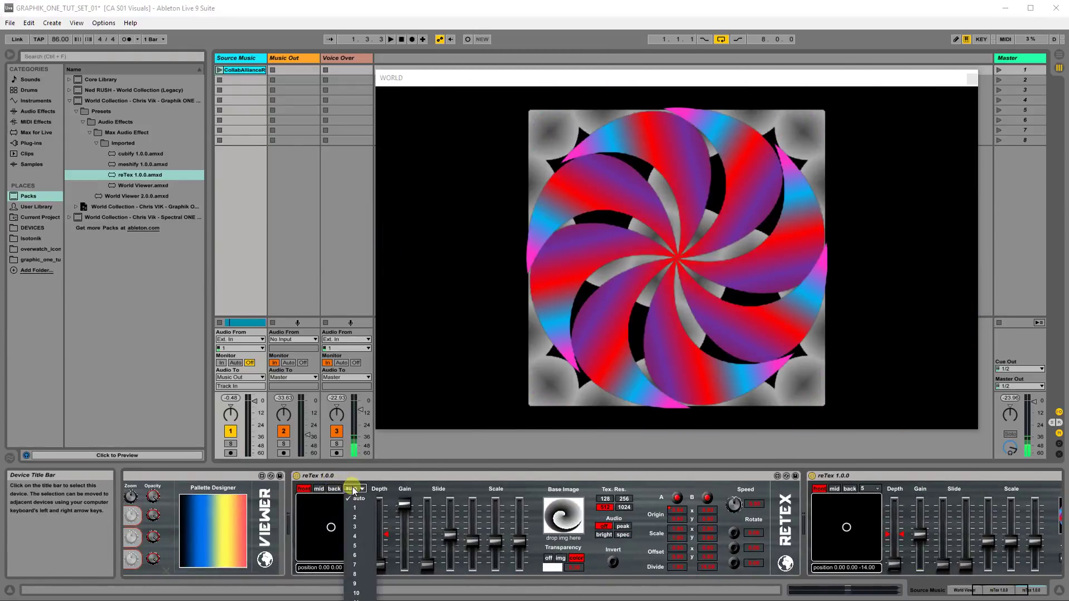
{"action": "left_click", "coordinate": [356, 517]}
{"action": "left_click", "coordinate": [357, 490]}
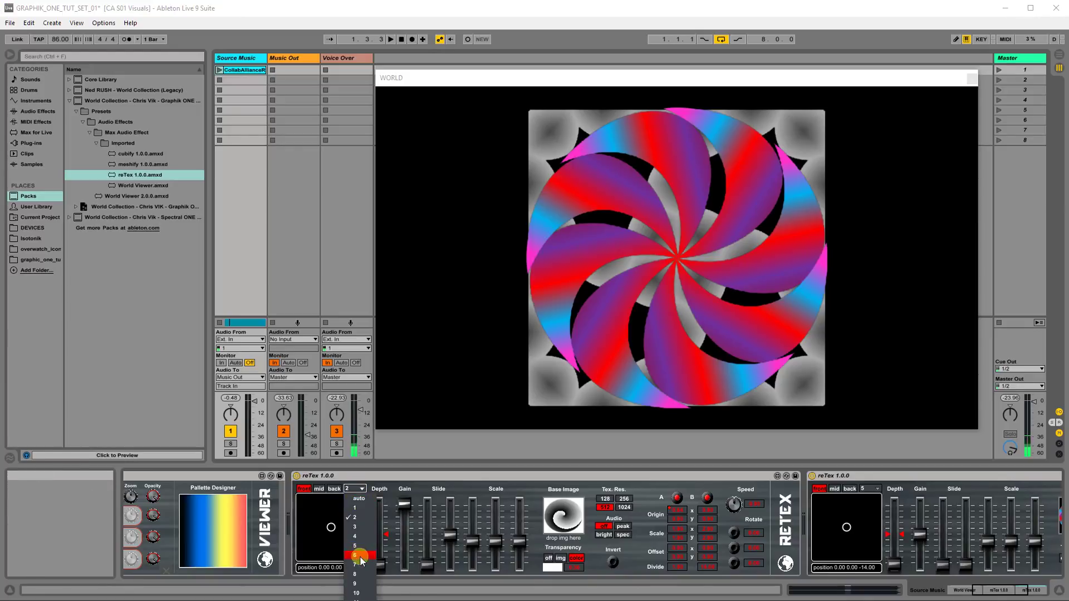
{"action": "left_click", "coordinate": [359, 556]}
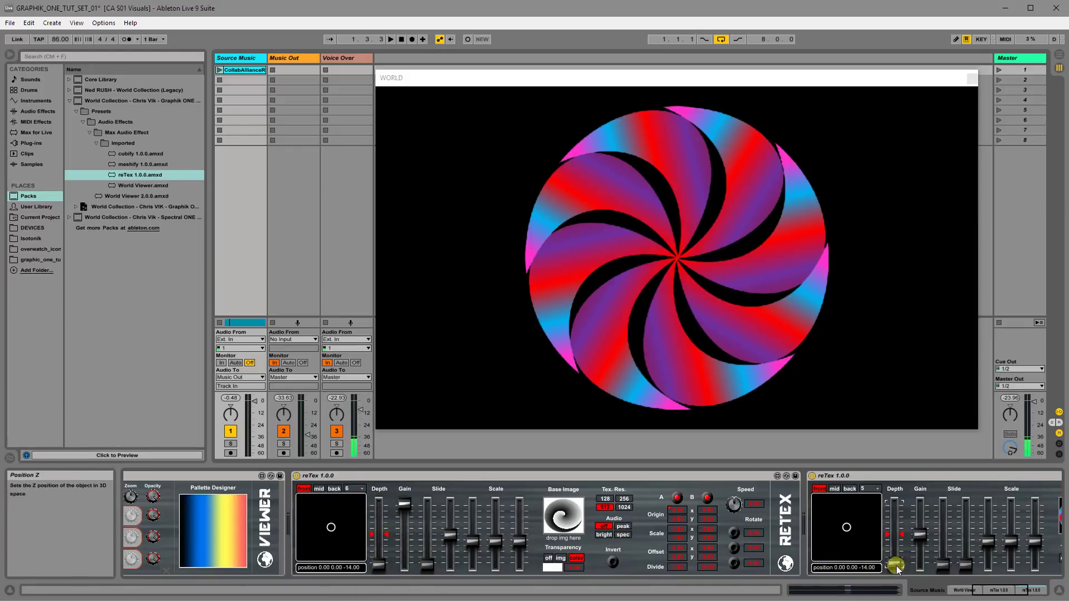
Fine-tune the Depth of the pinwheel and spiral textures and play the layered pattern
{"action": "mouse_move", "coordinate": [895, 566]}
{"action": "left_mouse_down"}
{"action": "mouse_move", "coordinate": [892, 551]}
{"action": "mouse_move", "coordinate": [894, 564]}
{"action": "left_mouse_up"}
{"action": "mouse_move", "coordinate": [375, 567]}
{"action": "left_mouse_down"}
{"action": "mouse_move", "coordinate": [376, 552]}
{"action": "mouse_move", "coordinate": [380, 564]}
{"action": "left_mouse_up"}
{"action": "key", "text": "space"}
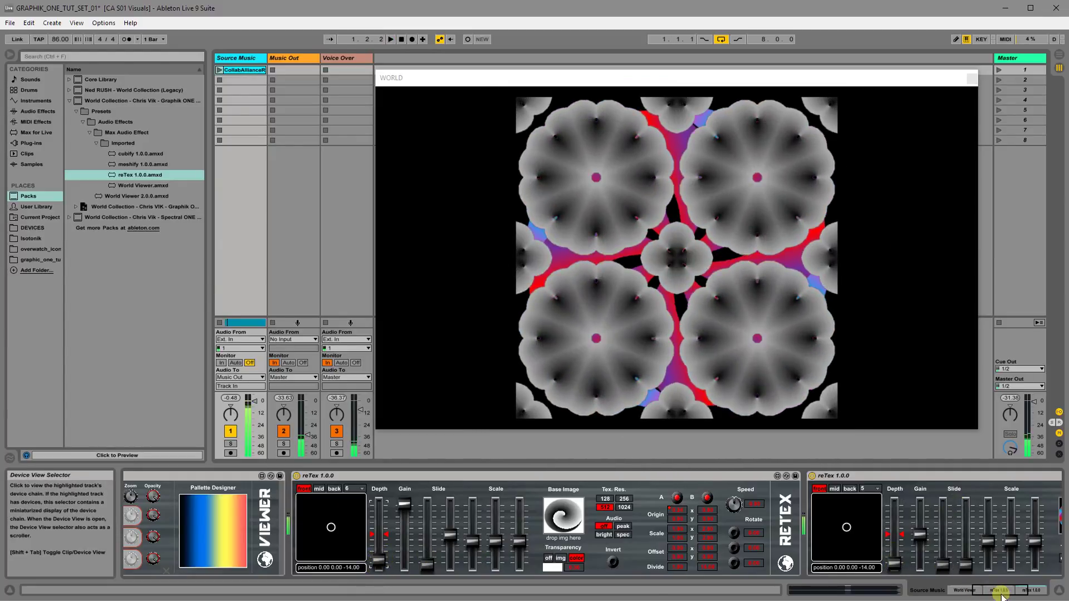
Rotate the pinwheel texture with its third Rotate dial and master Speed, and set its audio reaction to bright
{"action": "left_click", "coordinate": [949, 563]}
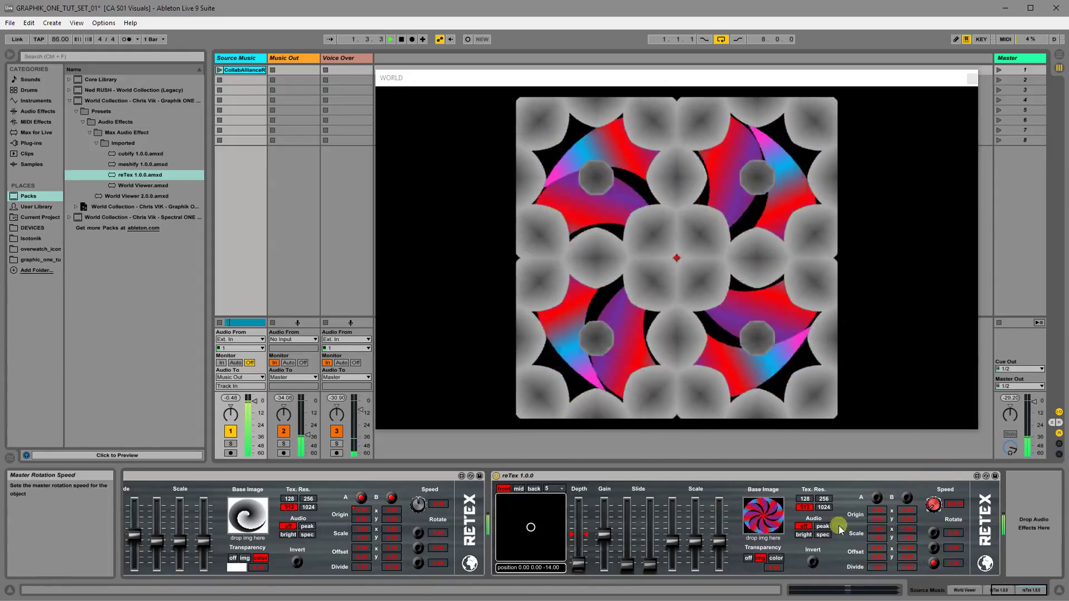
{"action": "left_click", "coordinate": [807, 535]}
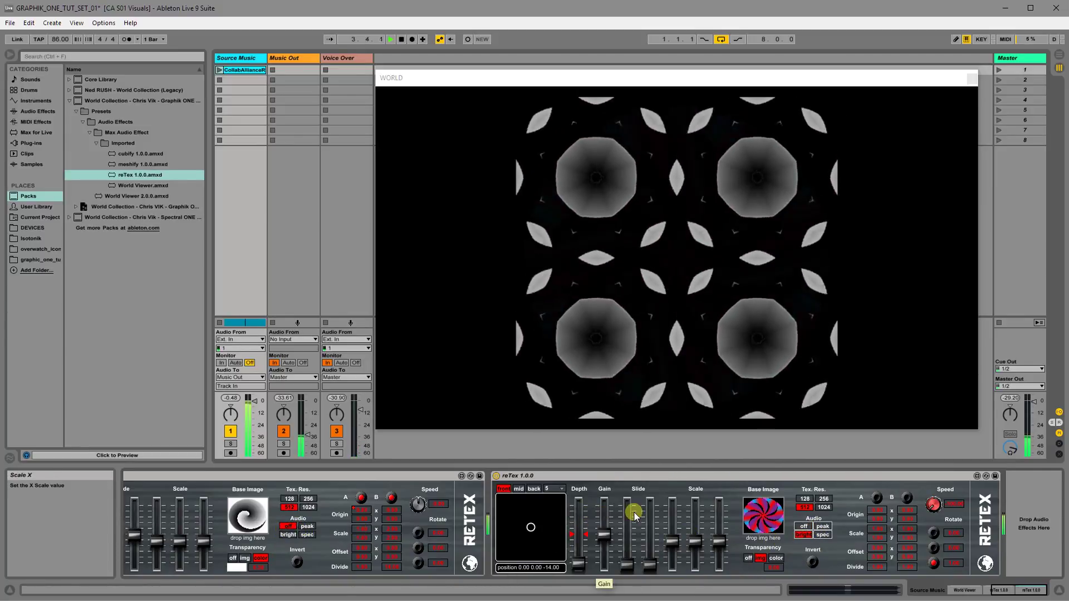
Raise the Gain of the second reTex with the pinwheel image and increase its Slide Down smoothing
{"action": "left_click_drag", "start_coordinate": [604, 535], "coordinate": [604, 504]}
{"action": "left_click_drag", "start_coordinate": [650, 565], "coordinate": [650, 521]}
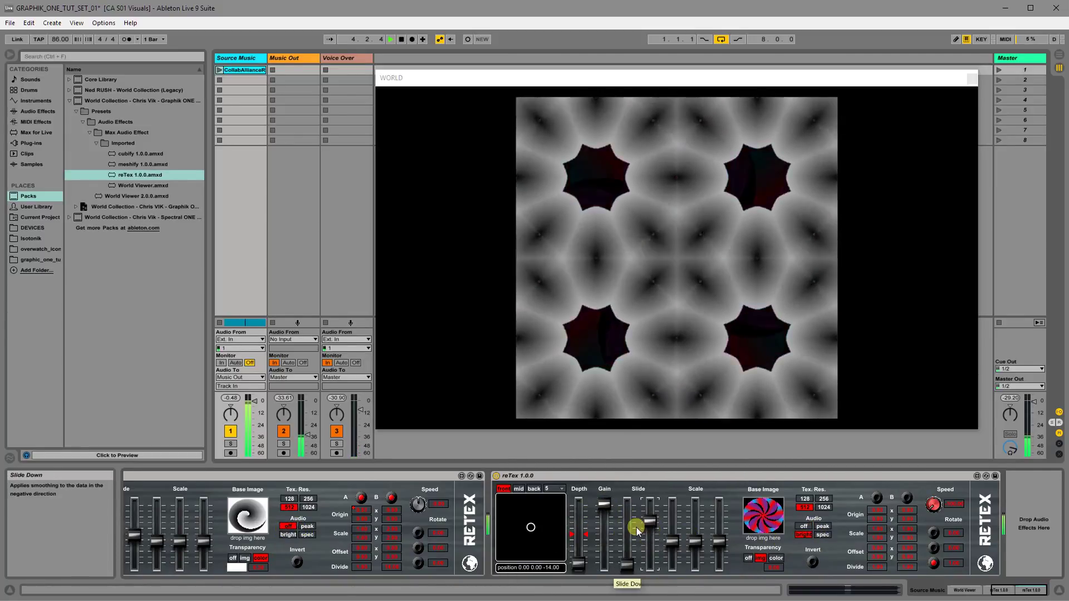
Increase the Slide Down smoothing of the first reTex with the spiral image and set its audio reaction to bright
{"action": "left_click", "coordinate": [1000, 590]}
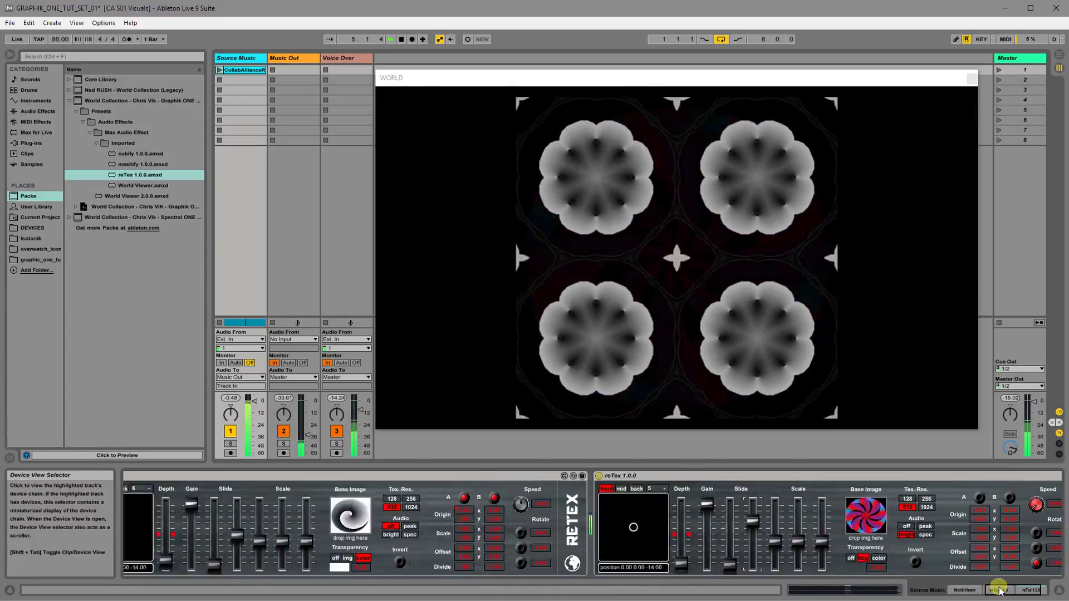
{"action": "left_click_drag", "start_coordinate": [1001, 590], "coordinate": [990, 590]}
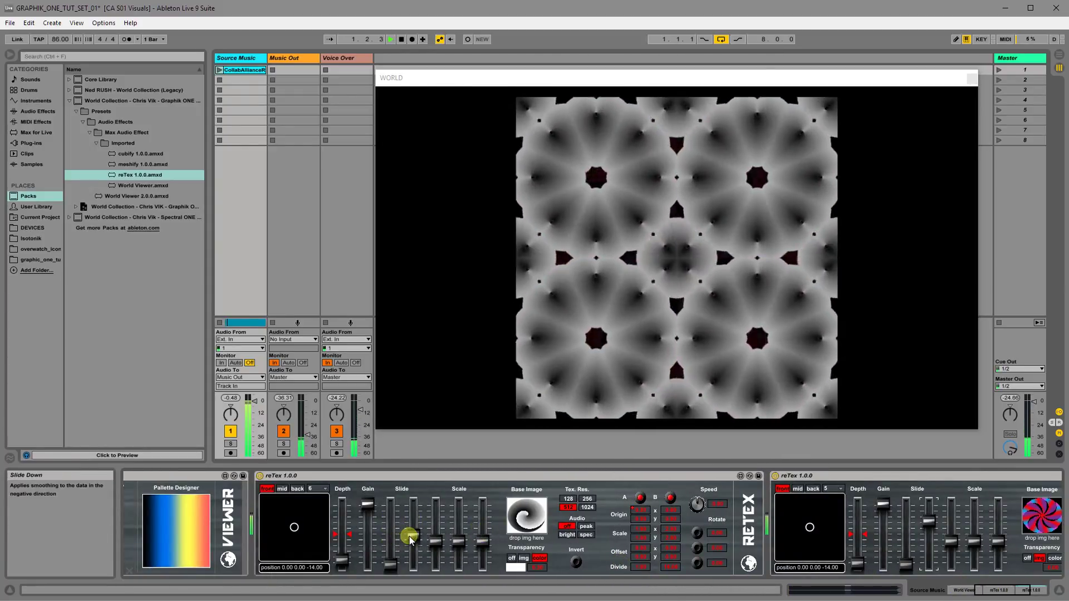
{"action": "left_click", "coordinate": [568, 535]}
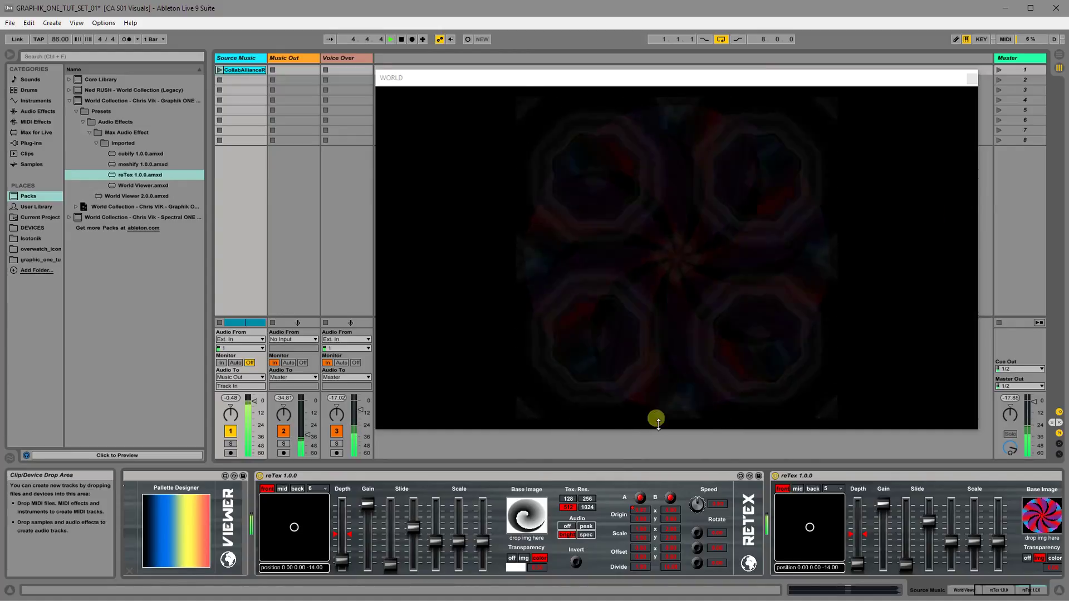
Stop playback and select the second reTex device with the pinwheel image
{"action": "left_click", "coordinate": [989, 589]}
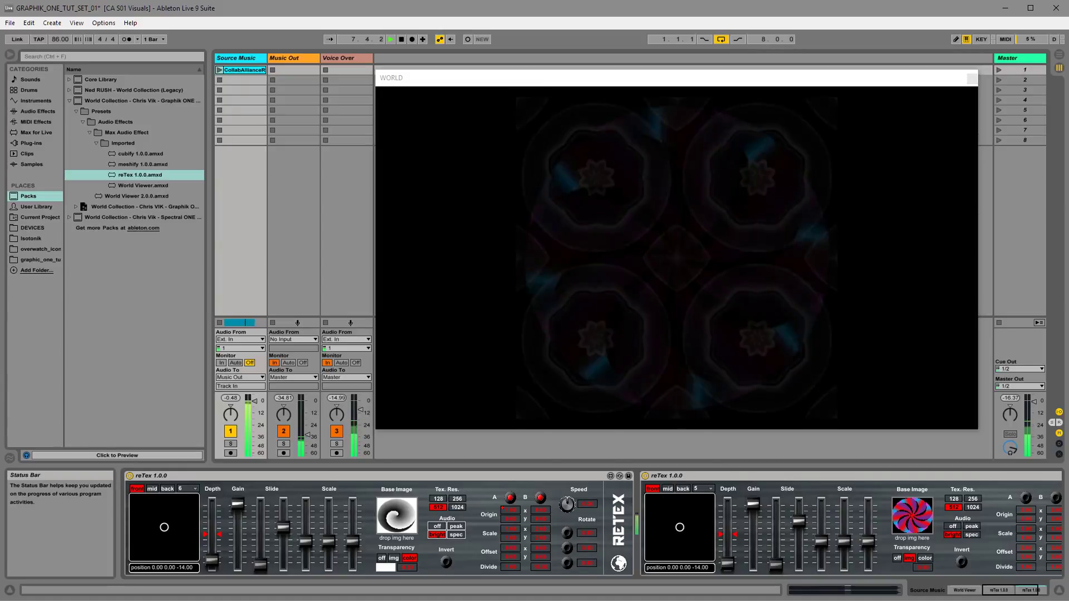
{"action": "key", "text": "space"}
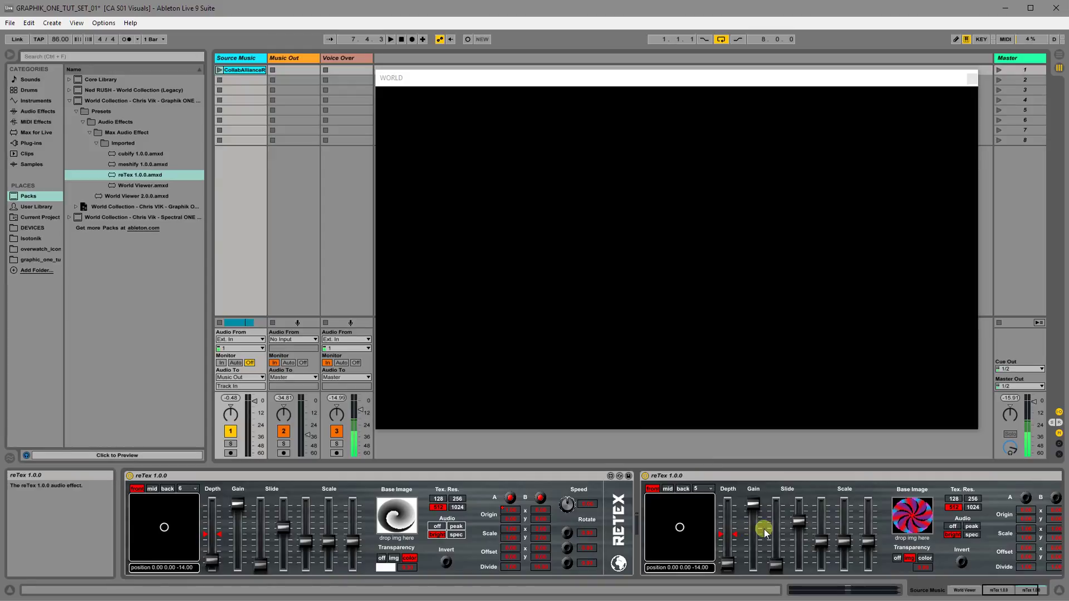
{"action": "left_click", "coordinate": [673, 478]}
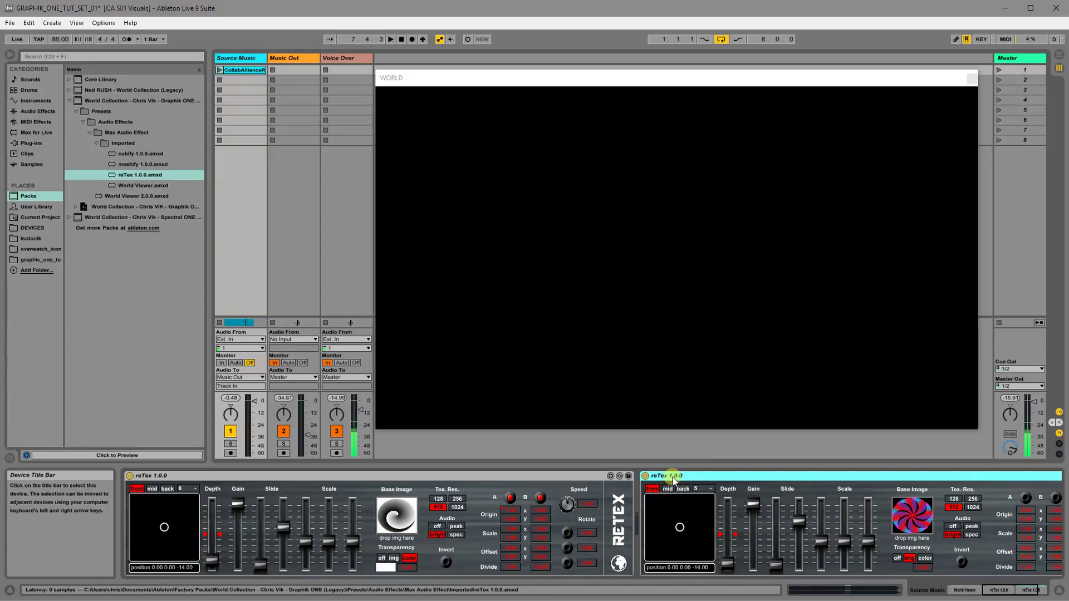